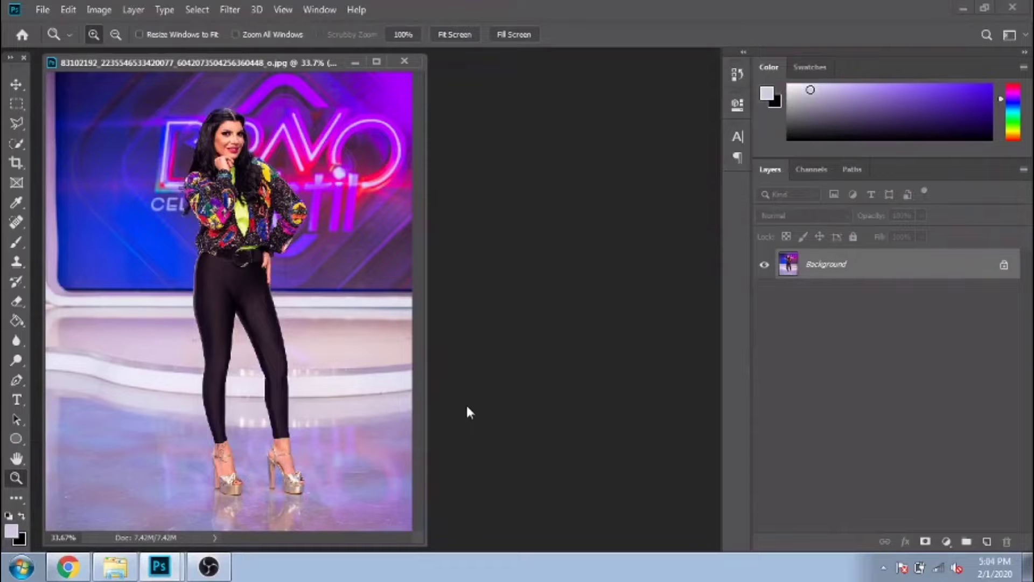
Step: Duplicate the stage photo and float the copy in its own window beside the original
right_click(209, 63)
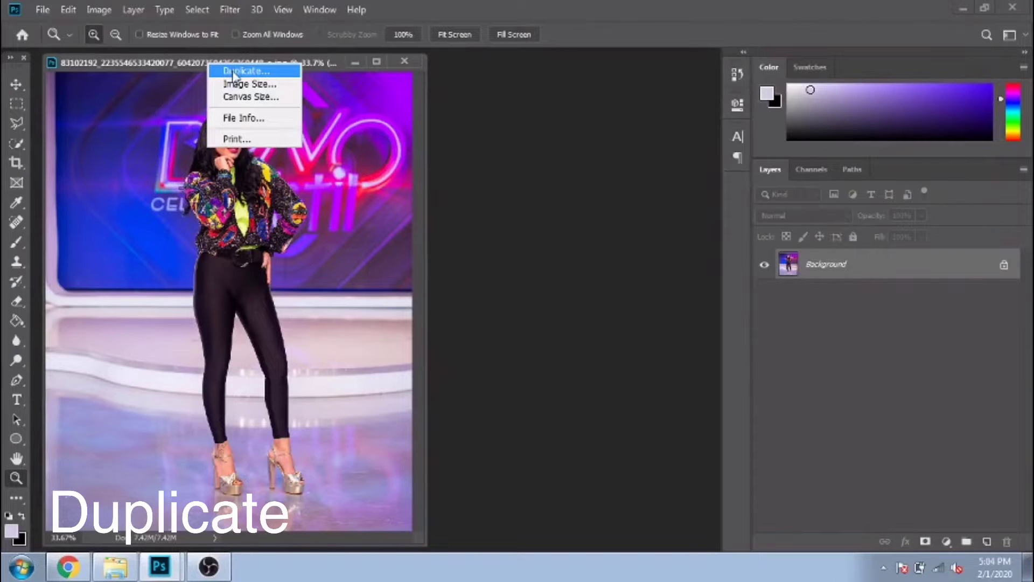
click(237, 71)
click(637, 168)
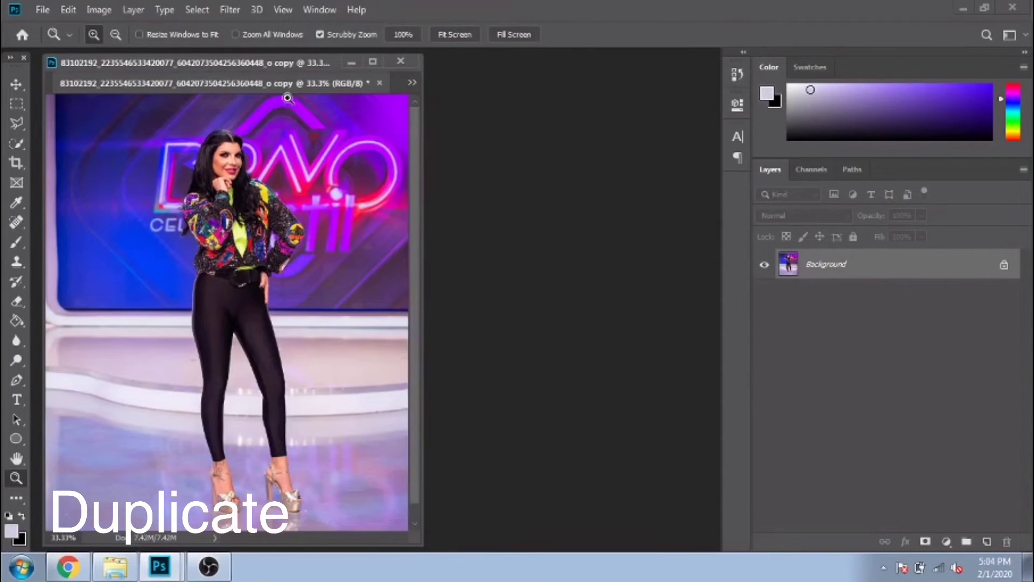
drag(277, 86, 563, 67)
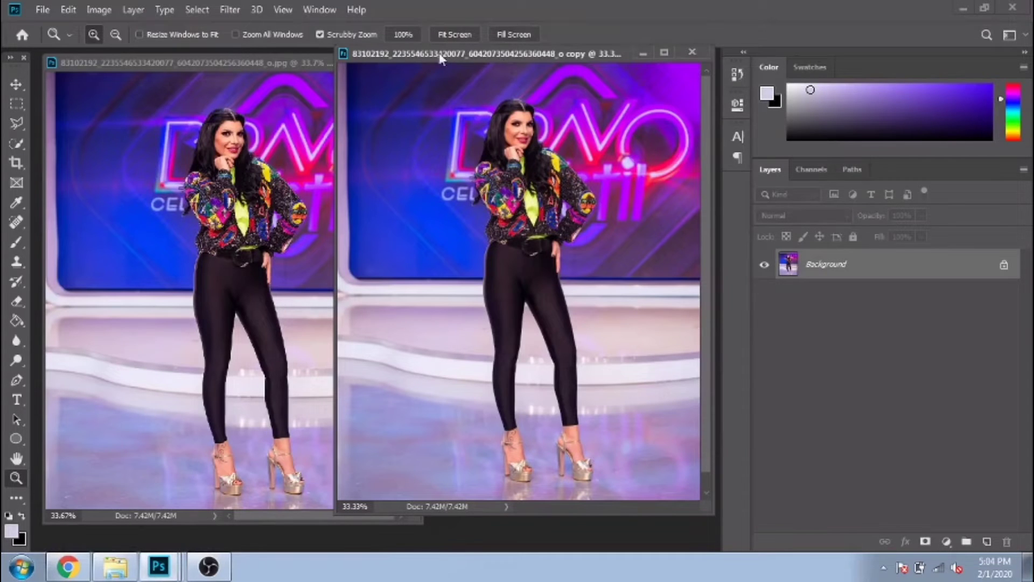
Step: Open Liquify on the photo copy and zoom the preview to 100%
click(236, 10)
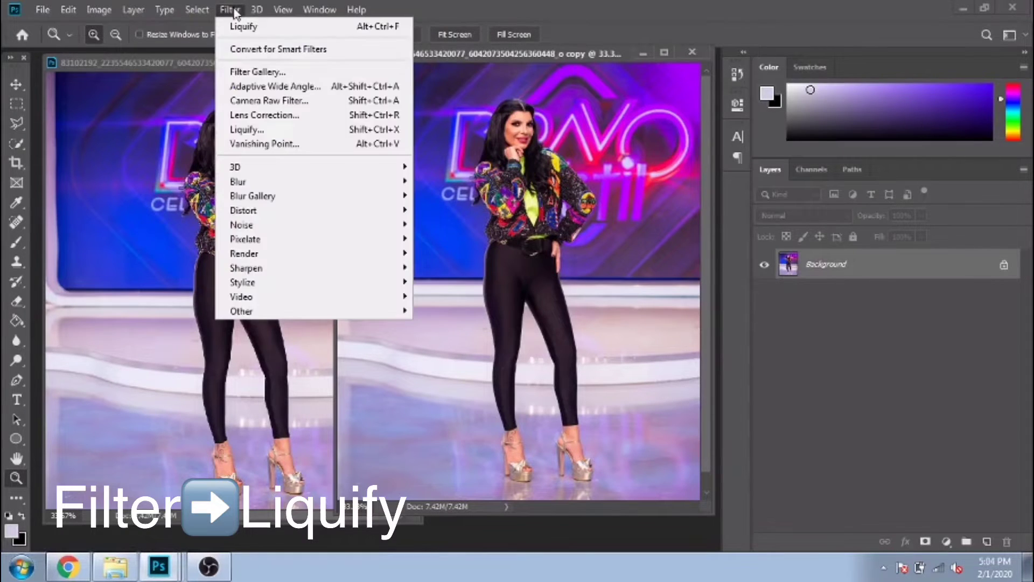
click(237, 129)
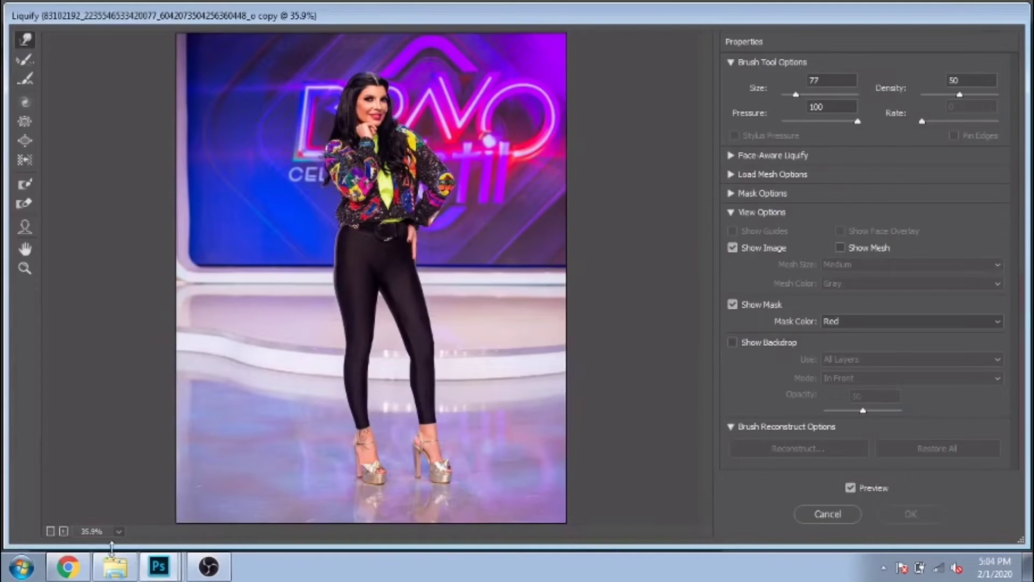
click(63, 531)
click(63, 532)
scroll(284, 341, up, 4)
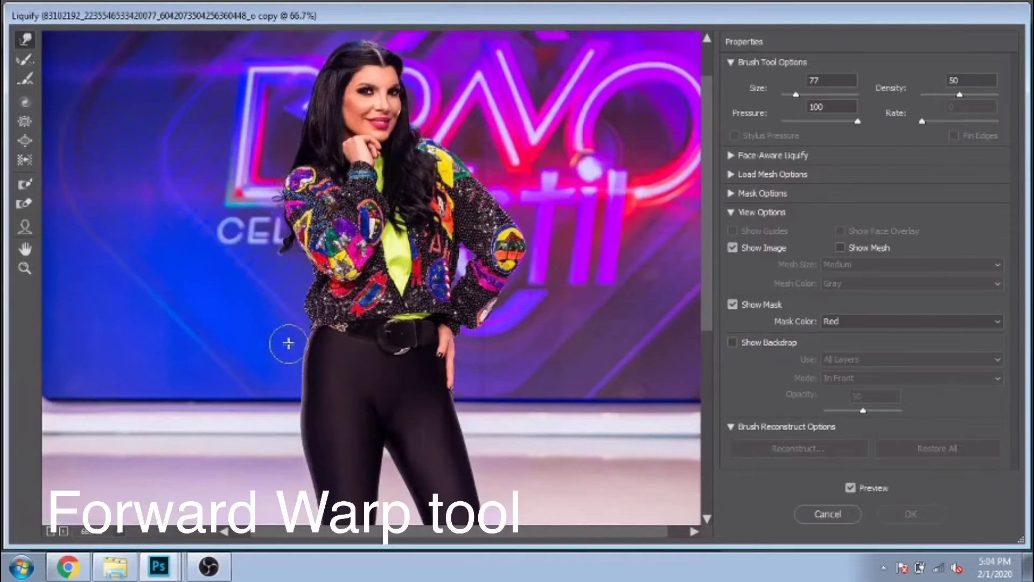
click(63, 532)
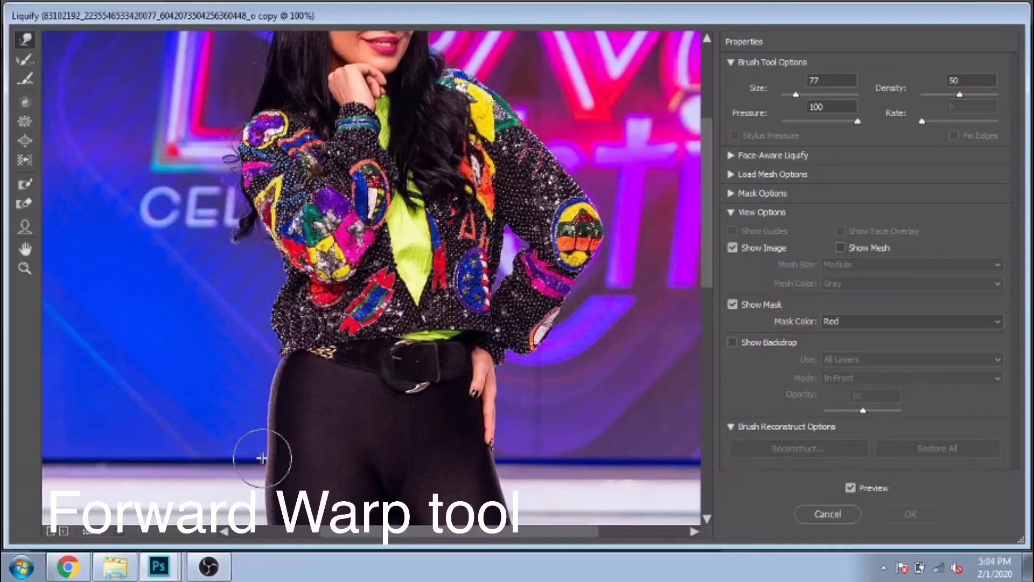
scroll(245, 431, down, 1)
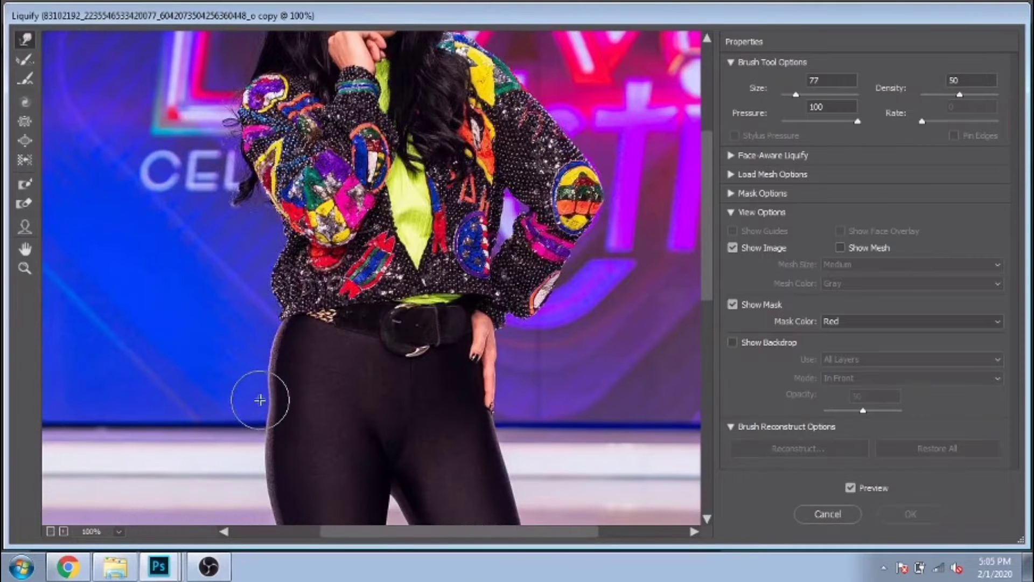
Step: Push the left hip edge inward and set the warp brush size to 50
drag(254, 393, 254, 376)
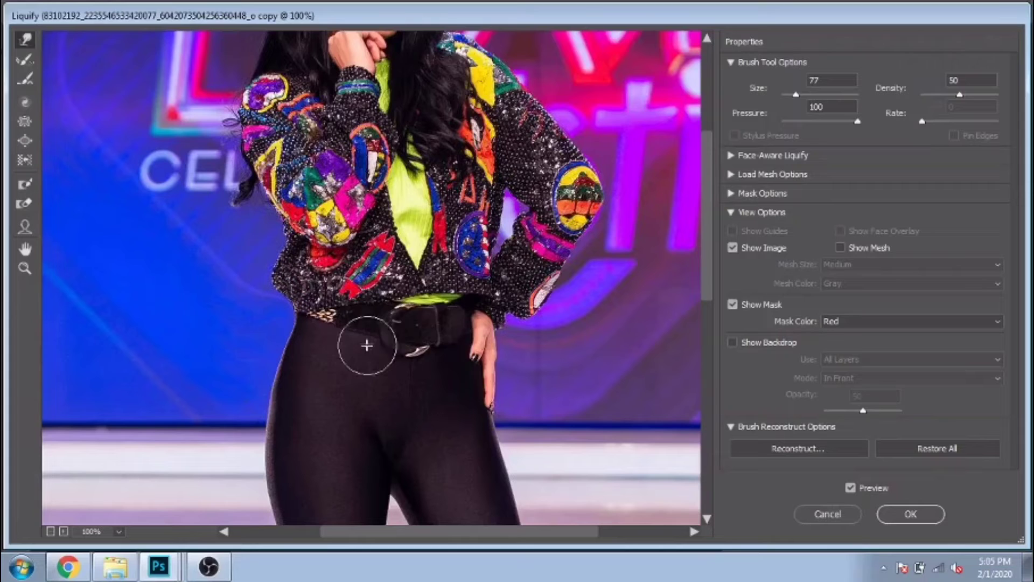
scroll(239, 356, down, 2)
scroll(239, 356, up, 1)
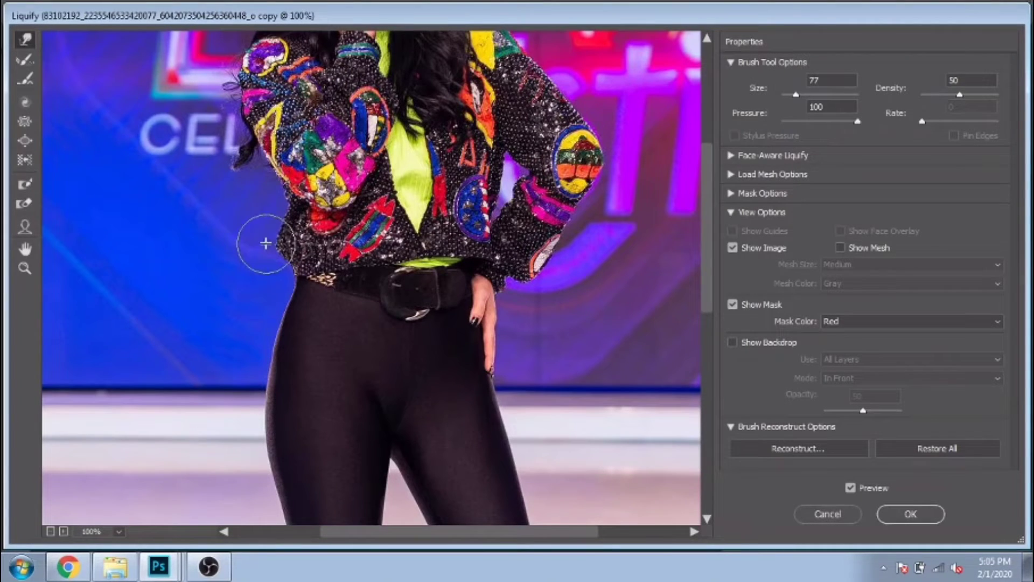
click(811, 79)
key(Return)
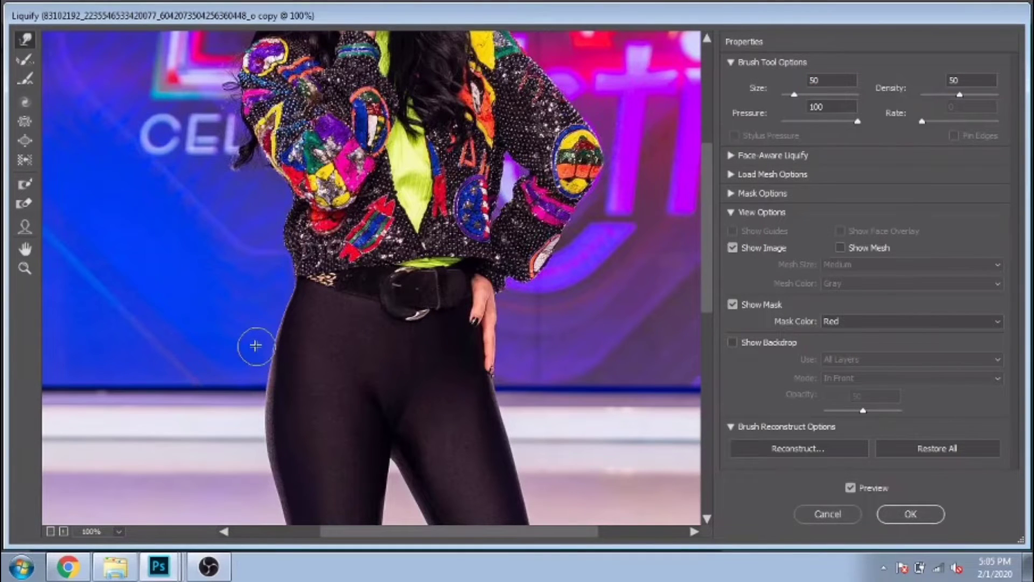
Step: Warp the left waist and hip edge of the leggings inward with Forward Warp
scroll(248, 356, down, 5)
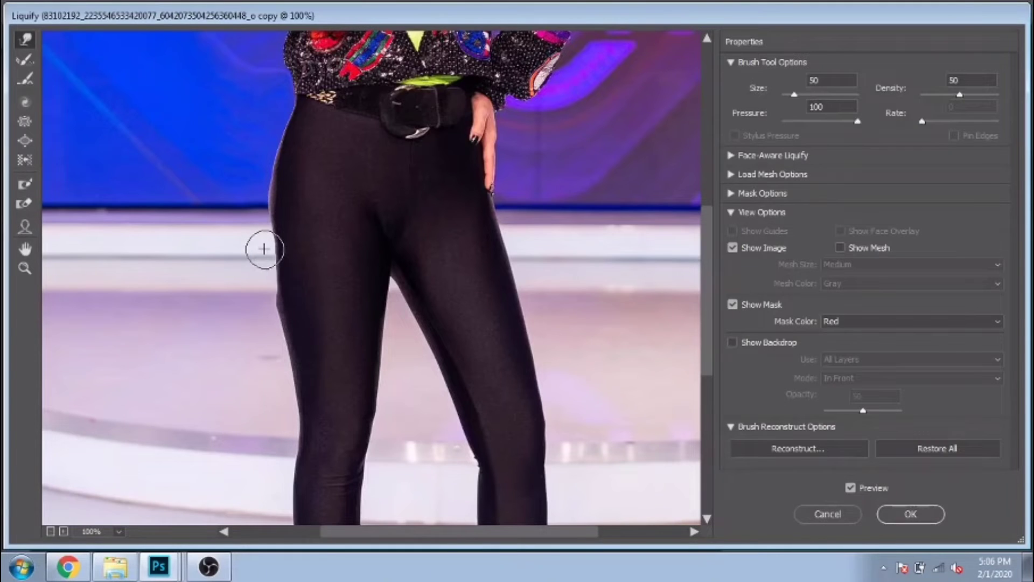
scroll(266, 262, down, 2)
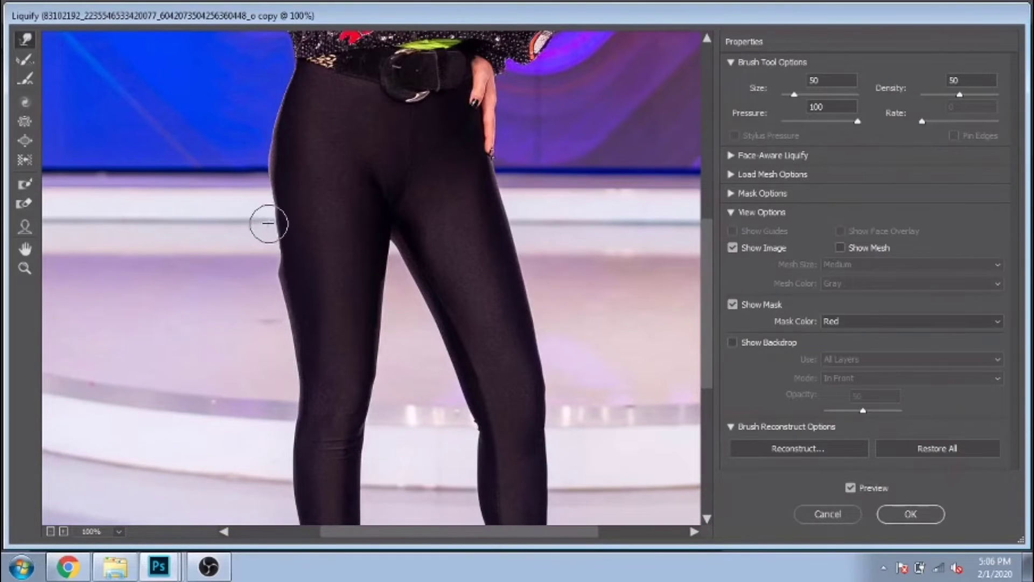
scroll(269, 259, down, 2)
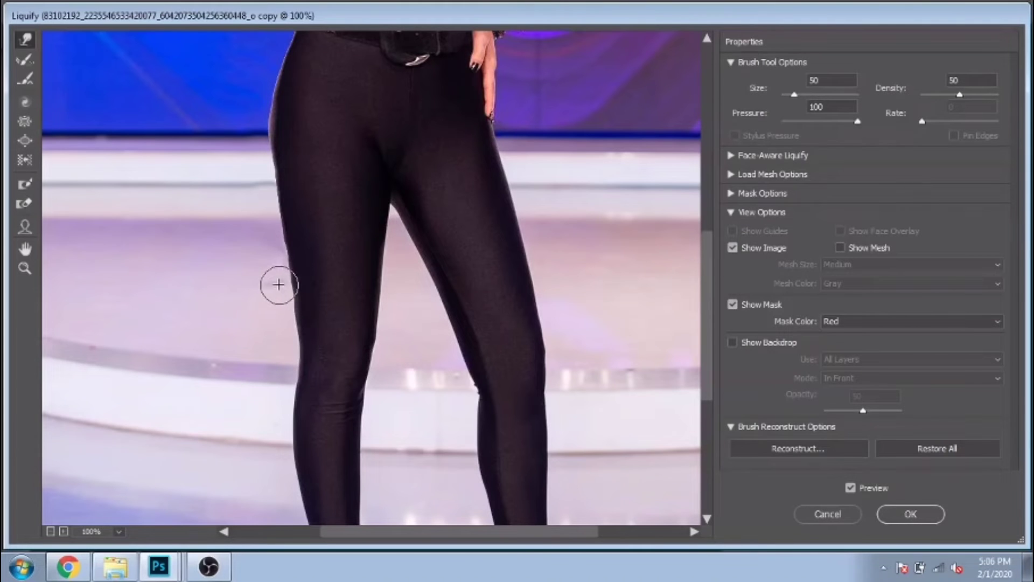
scroll(283, 268, down, 3)
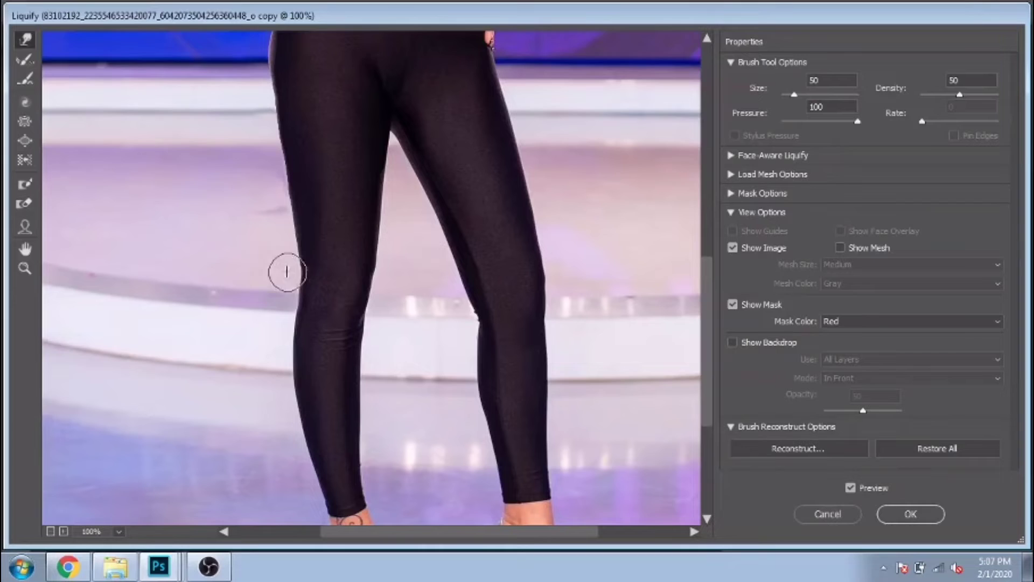
scroll(287, 271, down, 1)
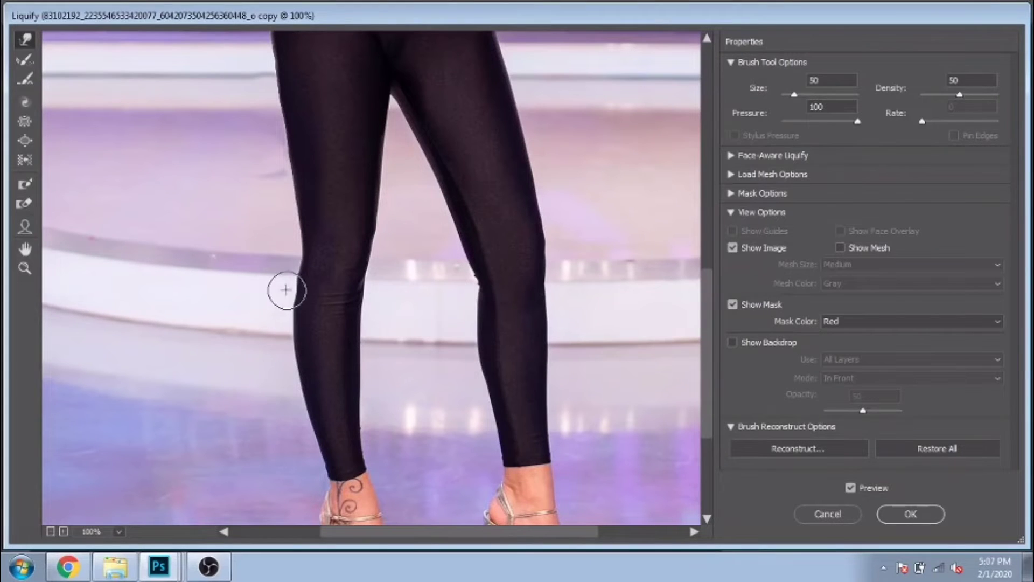
scroll(295, 308, up, 15)
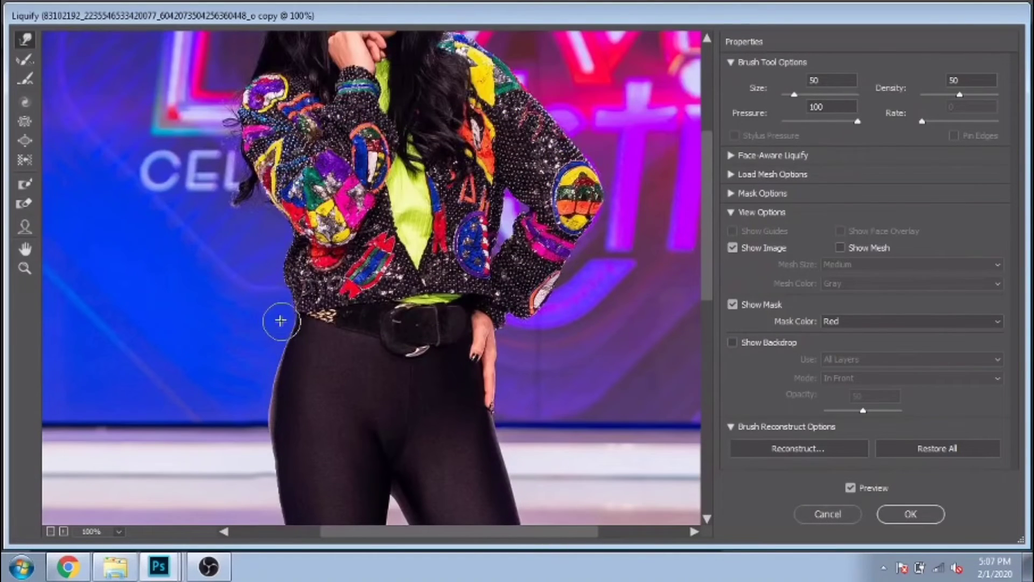
drag(285, 318, 293, 305)
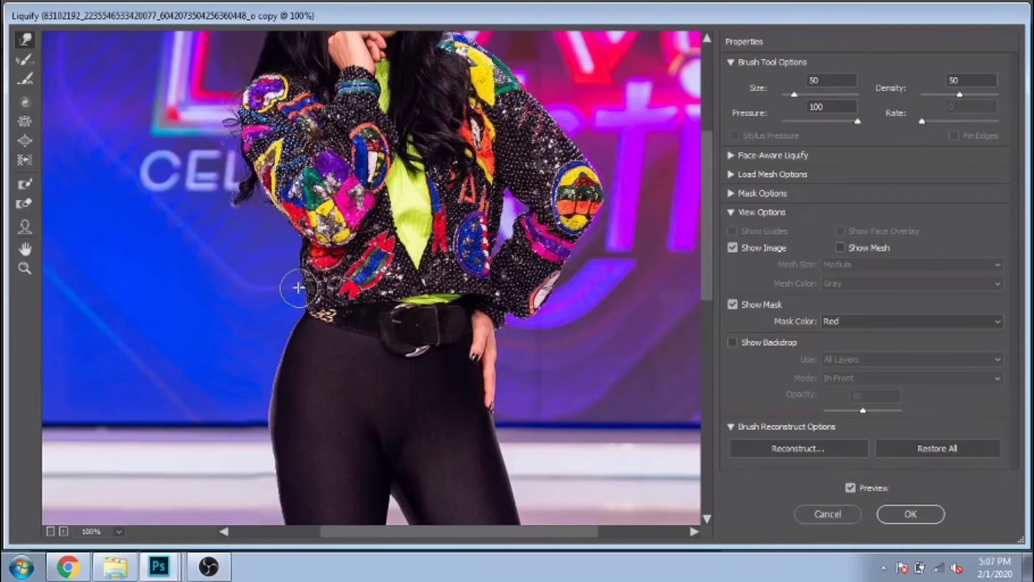
scroll(273, 307, down, 1)
scroll(247, 258, down, 9)
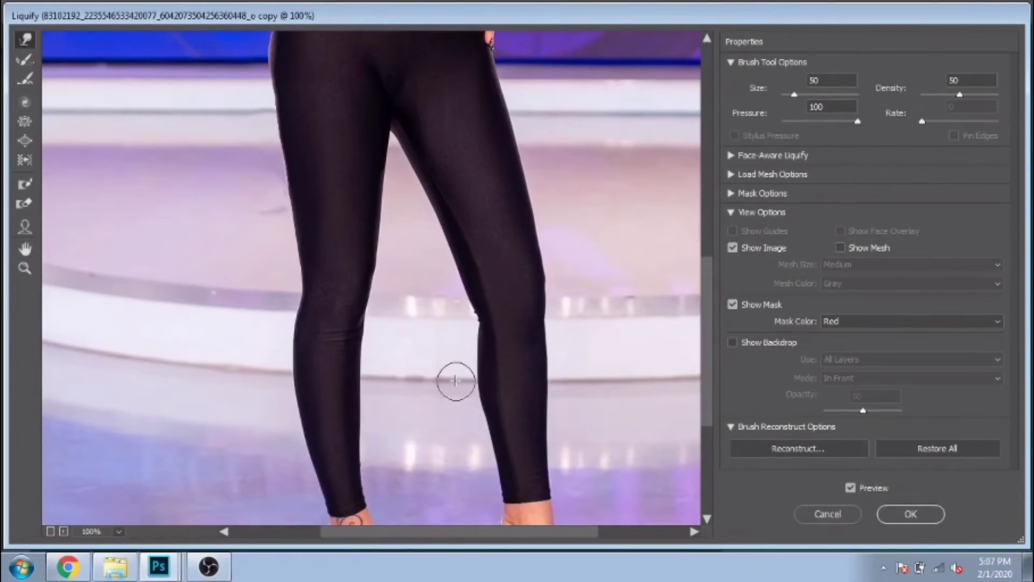
Step: Paint a freeze mask over the right thigh's inner edge between the crotch and the knee
key(f)
drag(423, 128, 504, 302)
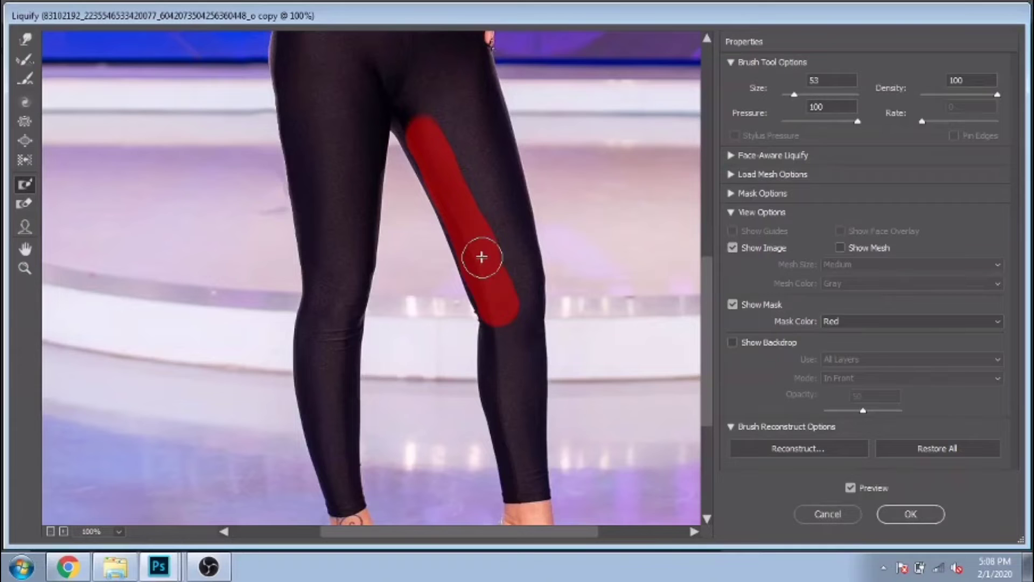
mouse_move(500, 304)
mouse_down()
mouse_move(472, 227)
mouse_move(414, 128)
mouse_up()
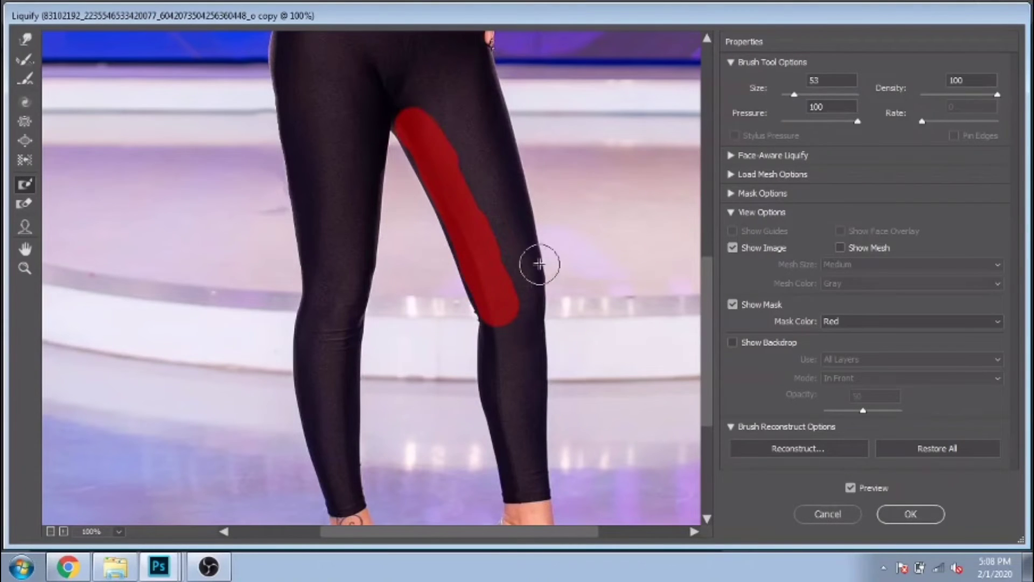
click(25, 39)
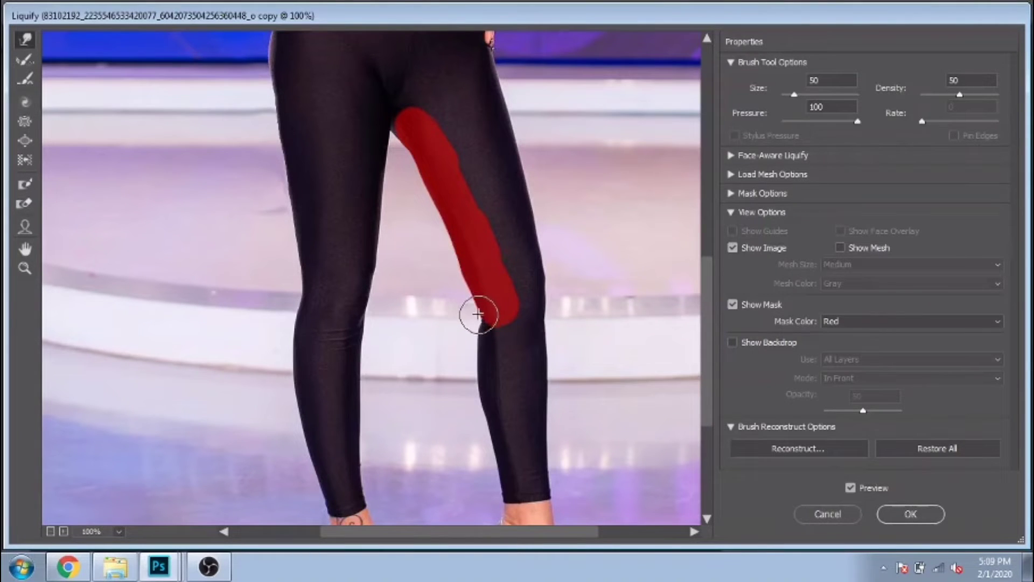
Step: Thaw the red freeze mask off the leg and go back to the Forward Warp brush
click(24, 207)
drag(445, 113, 510, 318)
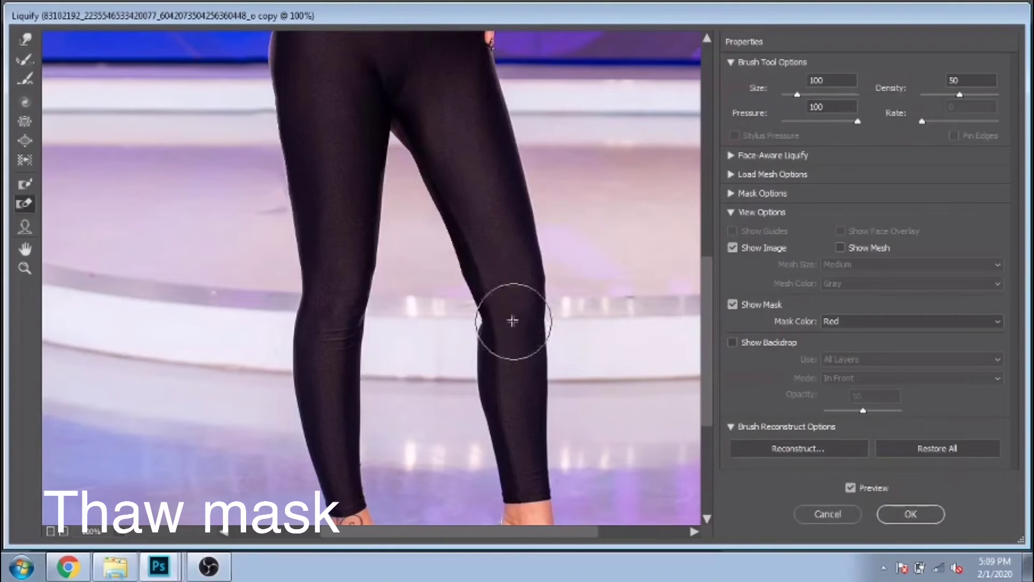
click(25, 38)
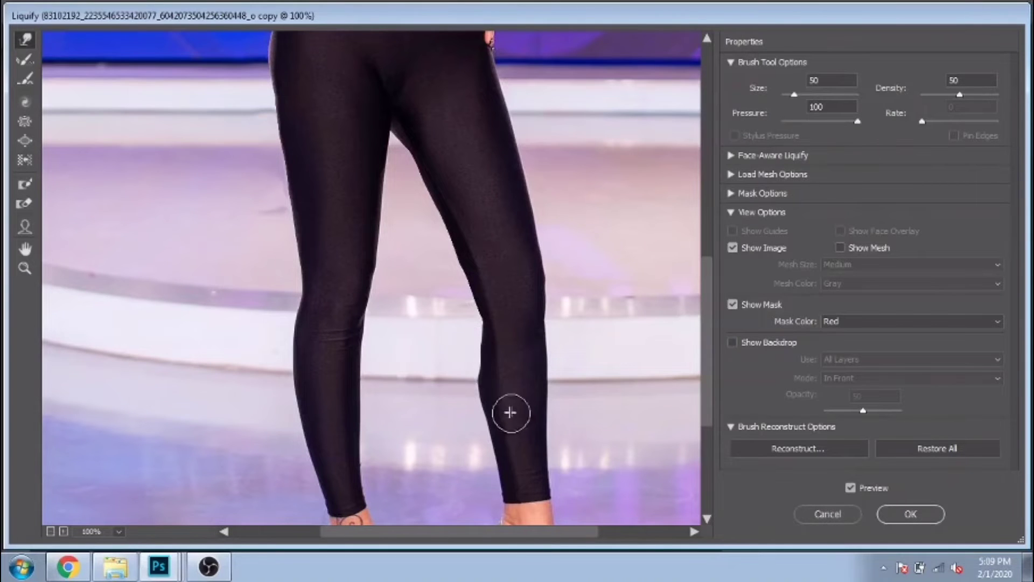
scroll(490, 375, down, 2)
key(alt)
scroll(475, 309, up, 5)
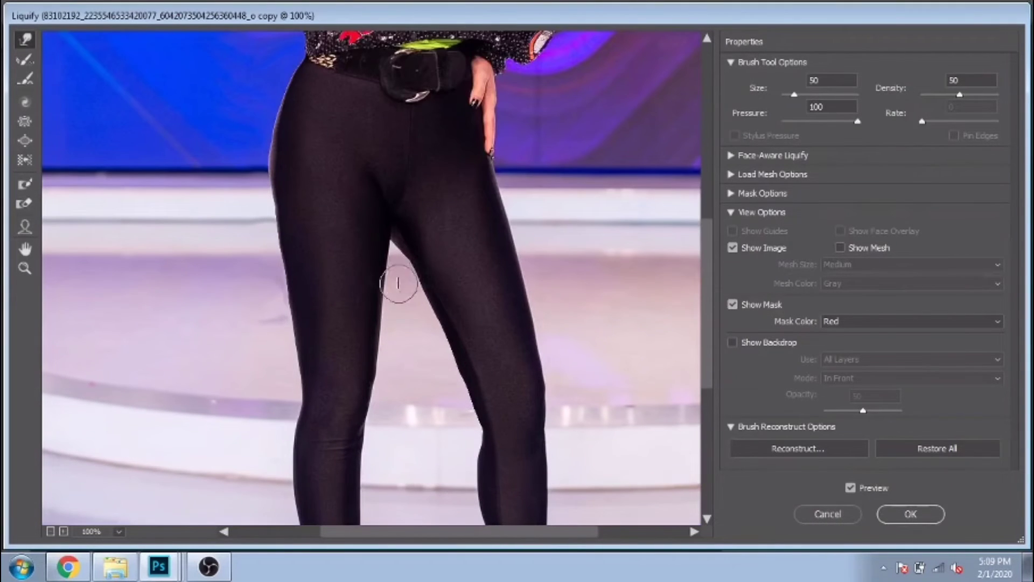
Step: Zoom to 300% and nudge the inner-thigh edge outward with a size-12 warp brush
click(65, 532)
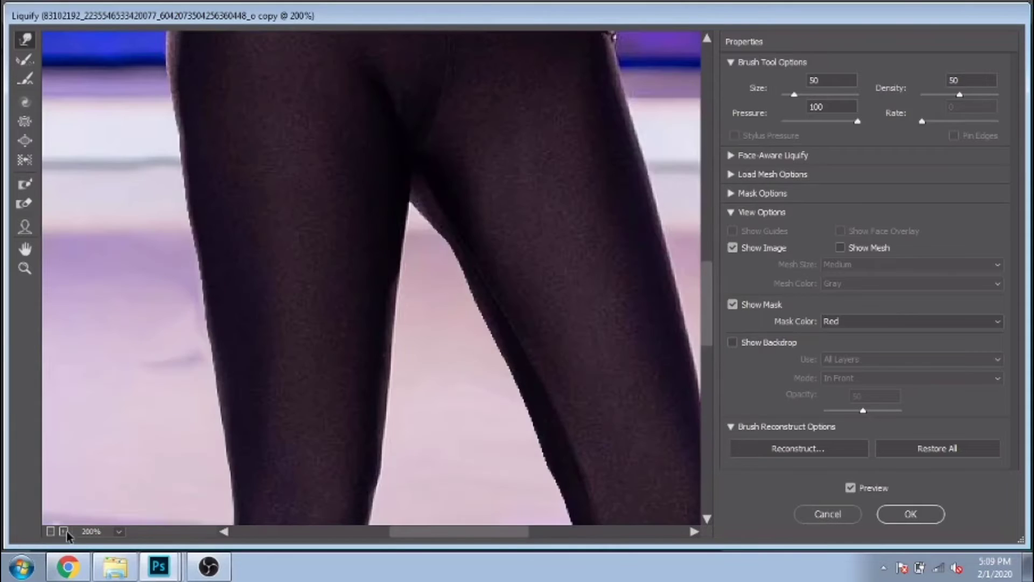
click(64, 532)
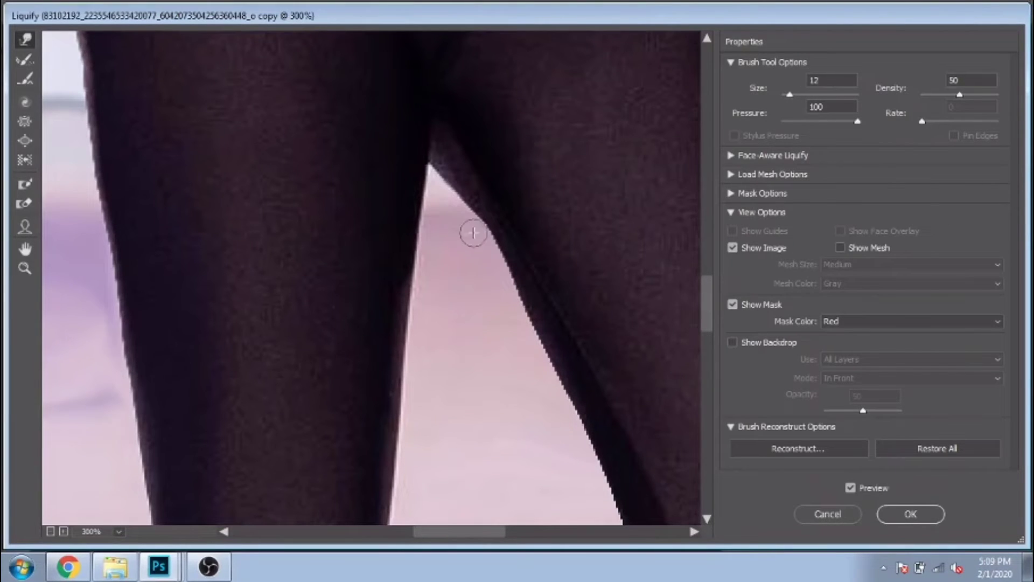
mouse_move(457, 204)
mouse_down()
mouse_move(480, 226)
mouse_move(436, 177)
mouse_move(434, 146)
mouse_move(454, 185)
mouse_move(441, 187)
mouse_move(469, 201)
mouse_move(441, 172)
mouse_move(479, 221)
mouse_move(456, 193)
mouse_move(455, 211)
mouse_move(470, 204)
mouse_move(453, 189)
mouse_move(477, 208)
mouse_up()
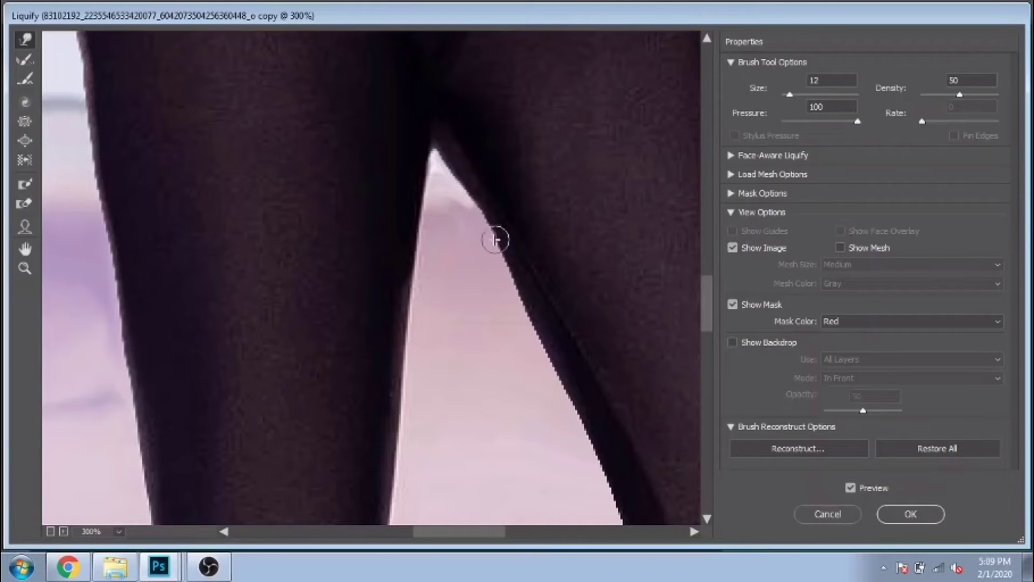
scroll(582, 439, down, 2)
scroll(582, 439, down, 5)
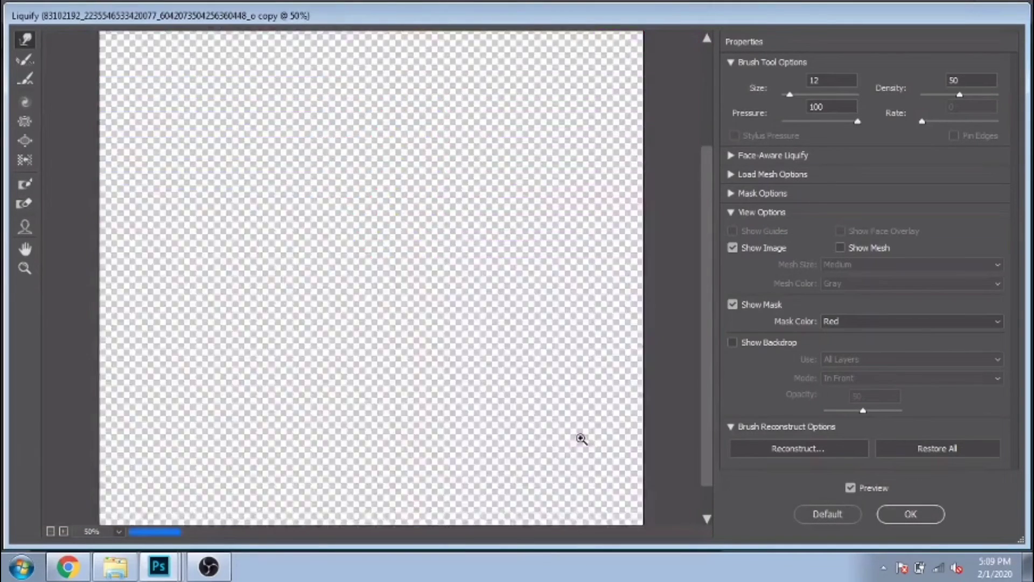
Step: Review the reshaped preview and apply the Liquify changes to the copy
scroll(524, 414, up, 1)
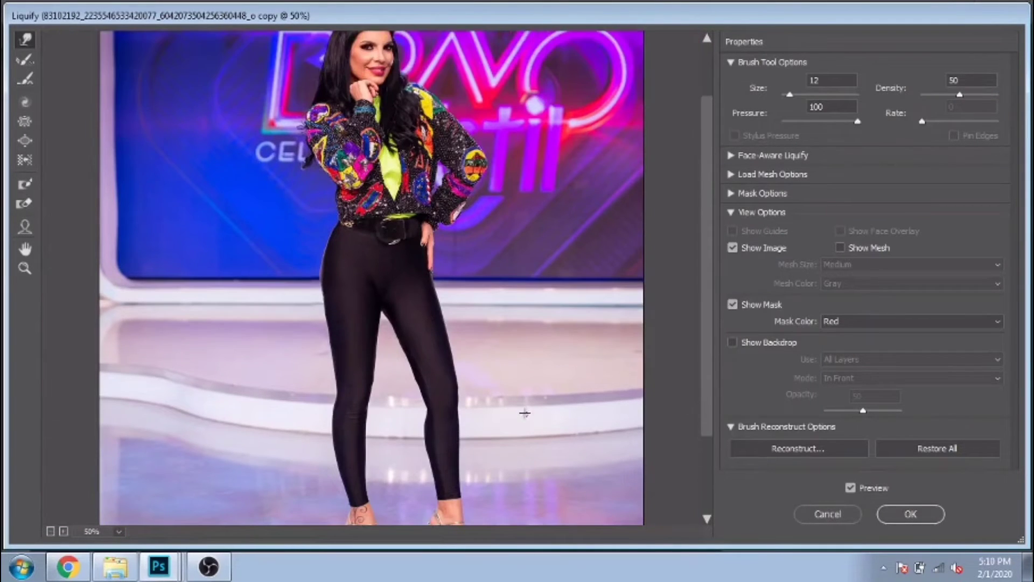
scroll(498, 387, up, 1)
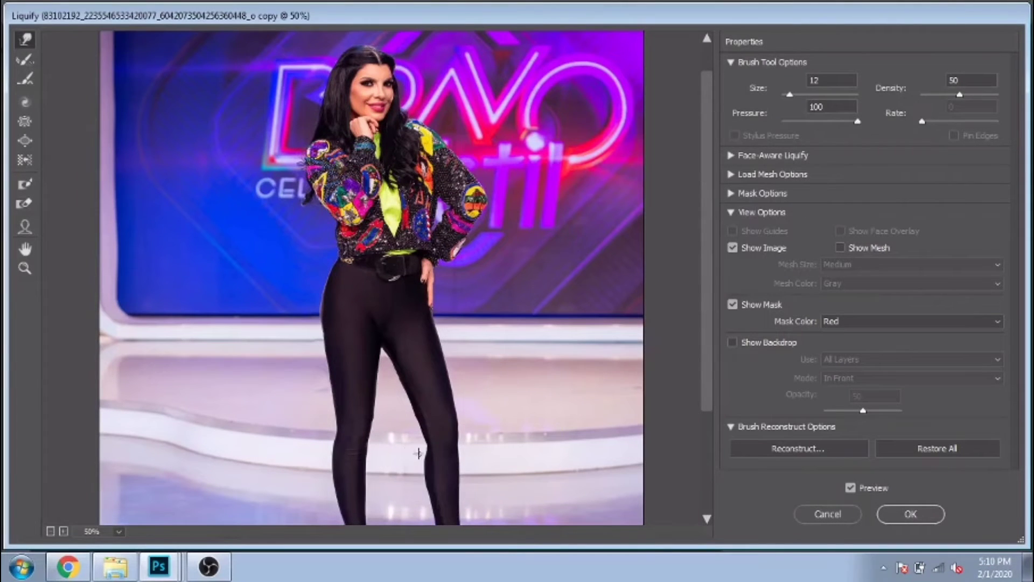
scroll(527, 438, down, 4)
scroll(492, 418, up, 3)
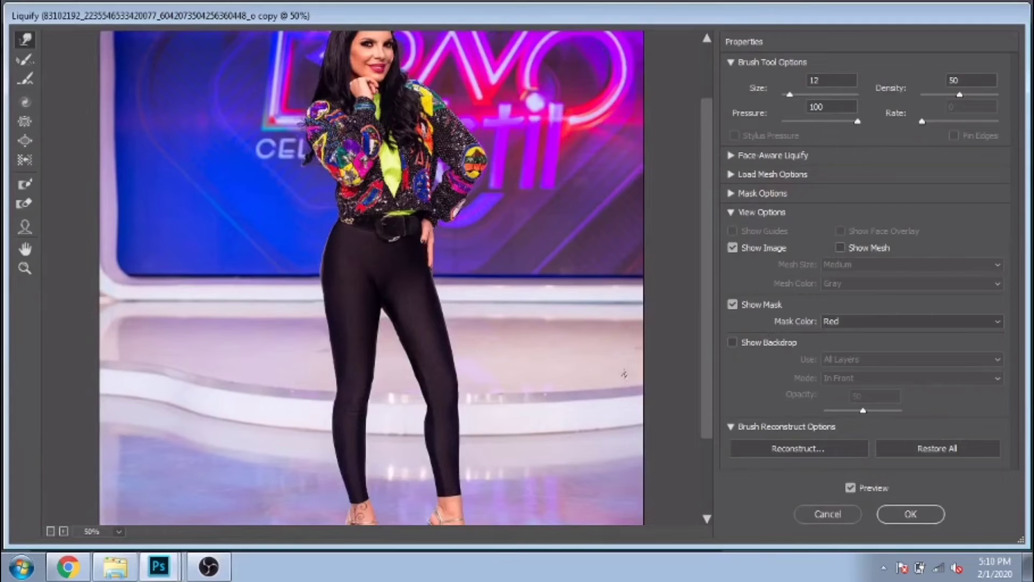
click(903, 518)
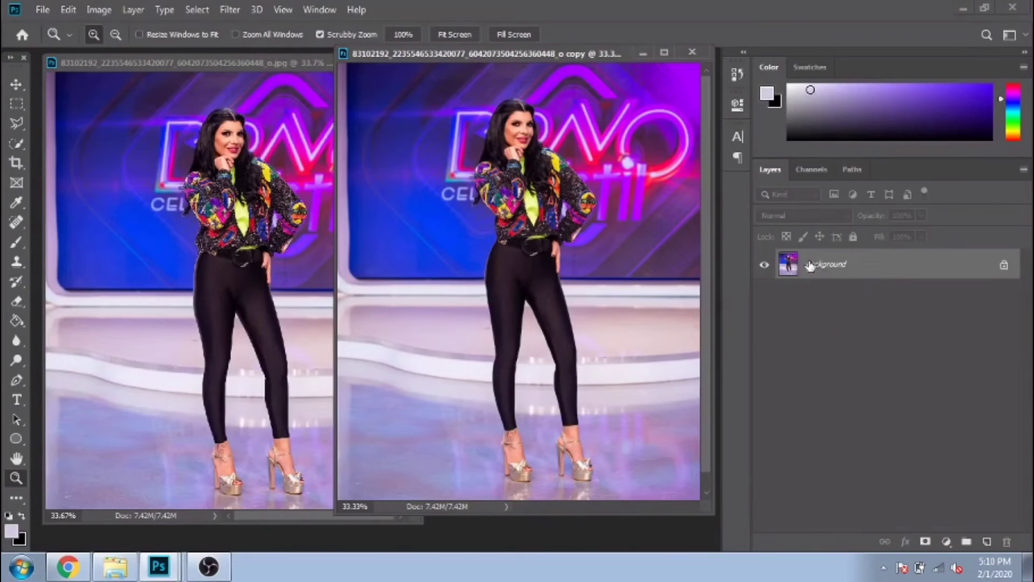
Step: Convert the locked Background into an editable Layer 0
right_click(825, 273)
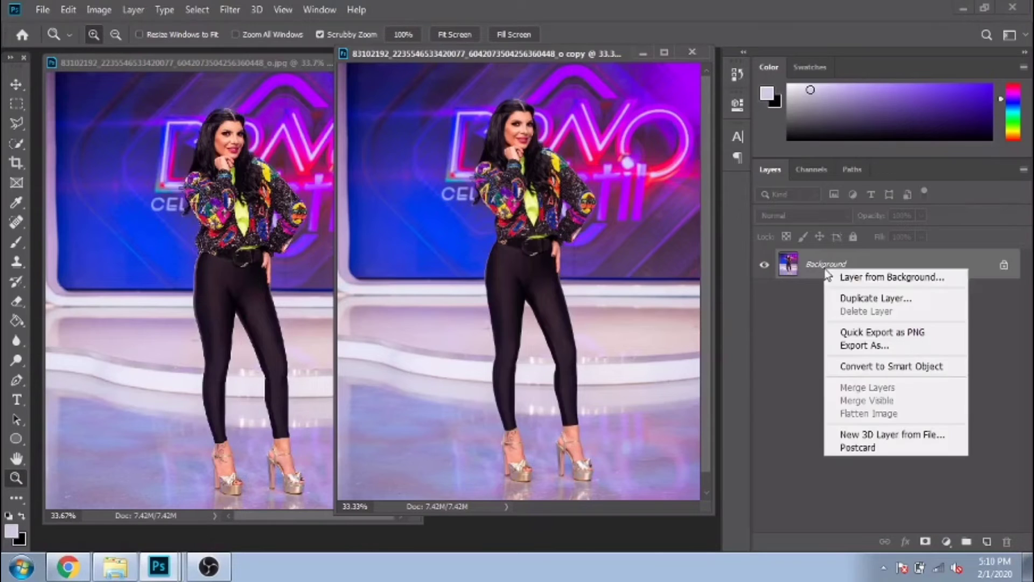
click(879, 278)
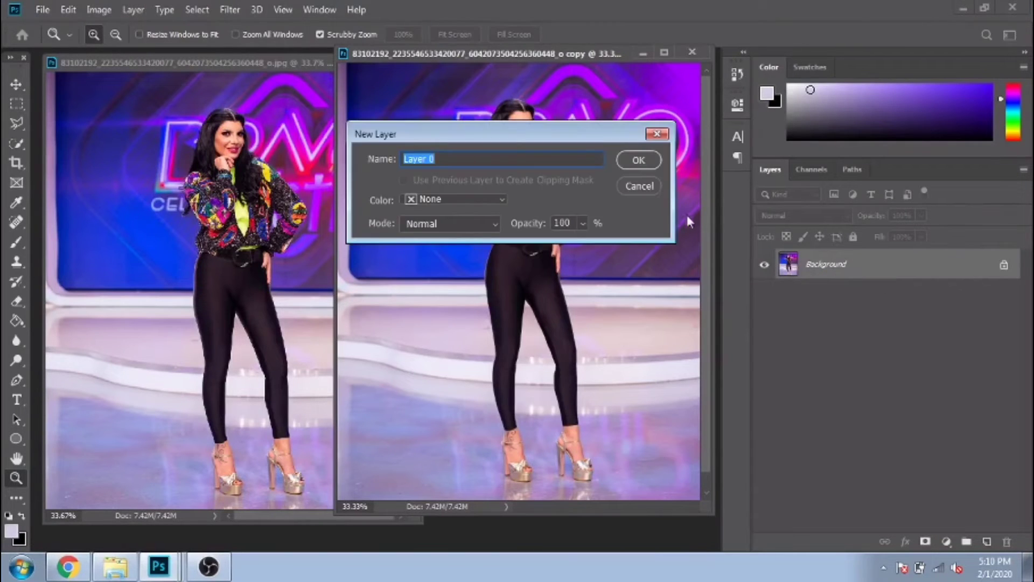
click(639, 160)
Step: Distort Layer 0 to 95.42% width and 101.5% height by moving the right edge in and the top edge up
key(ctrl+t)
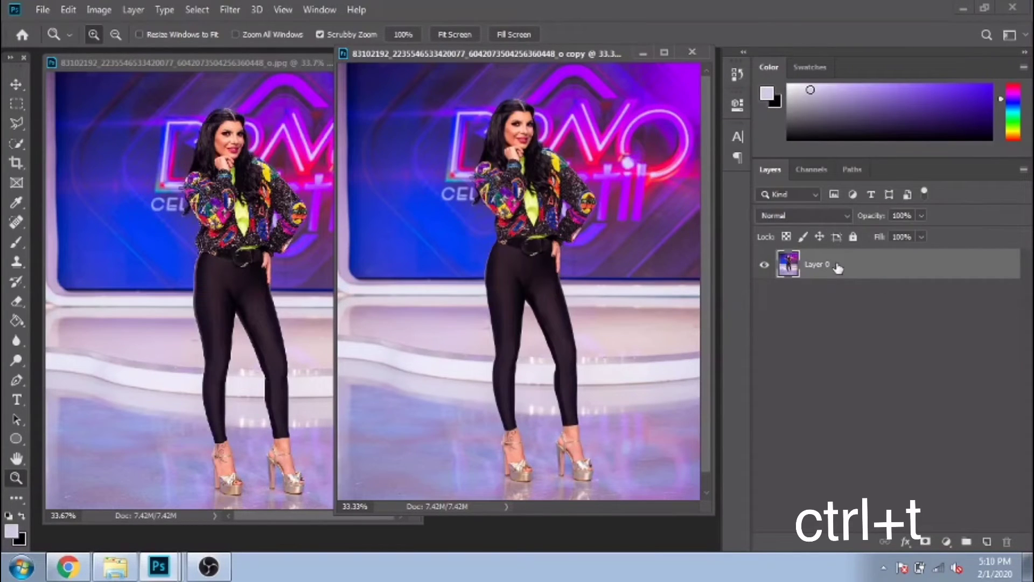
click(16, 85)
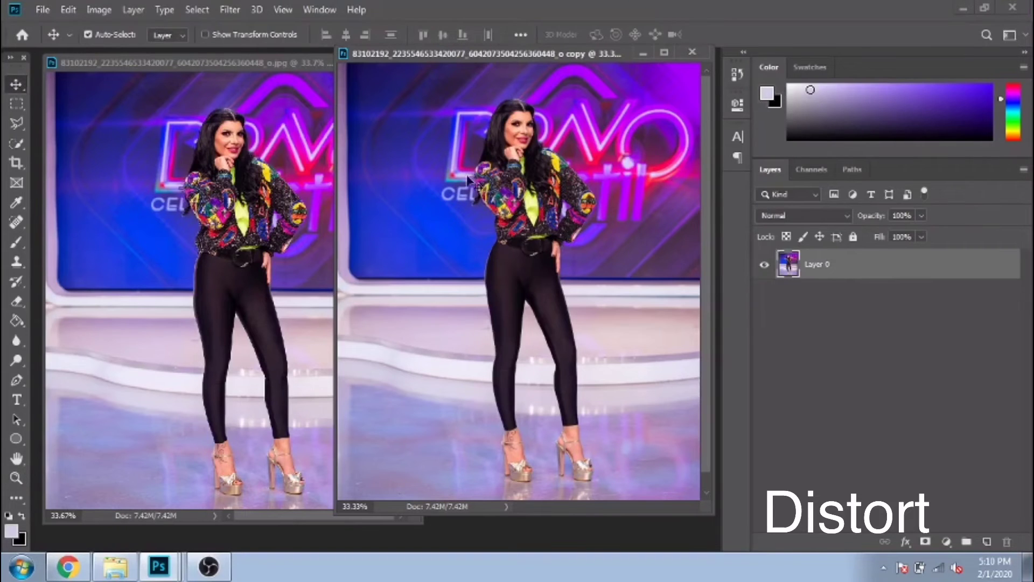
key(ctrl+t)
right_click(699, 302)
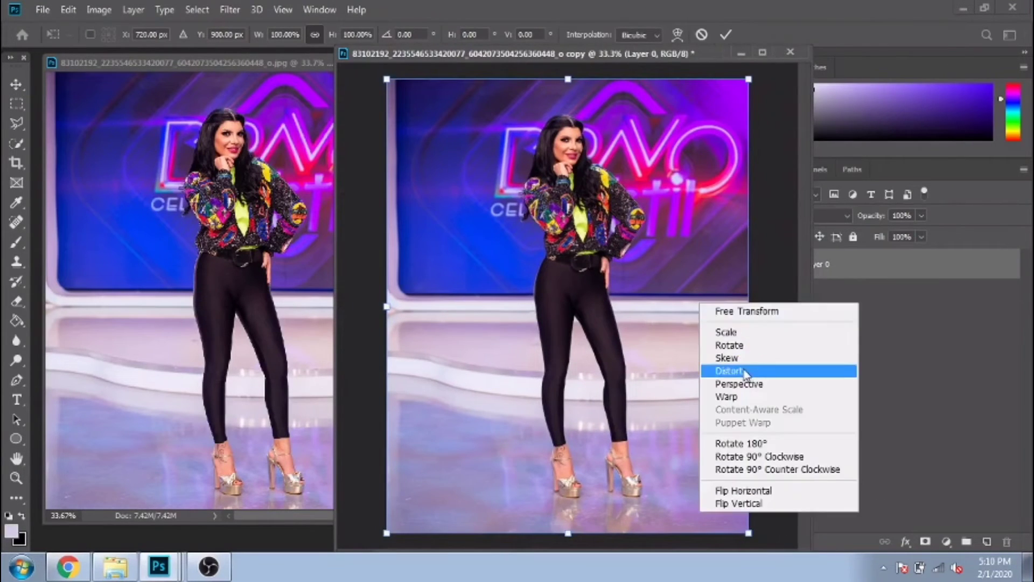
click(718, 367)
drag(749, 306, 728, 314)
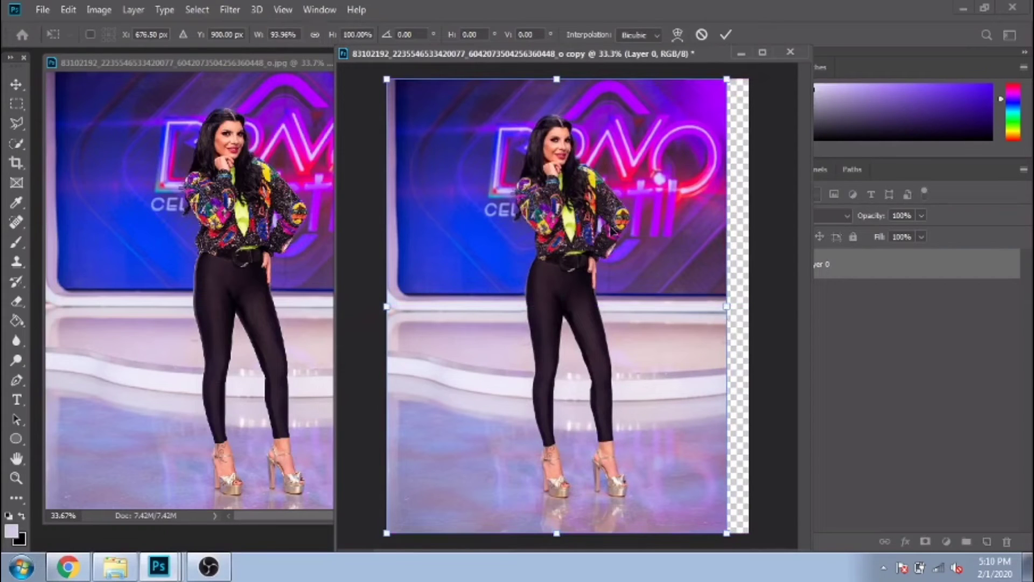
drag(558, 78, 560, 74)
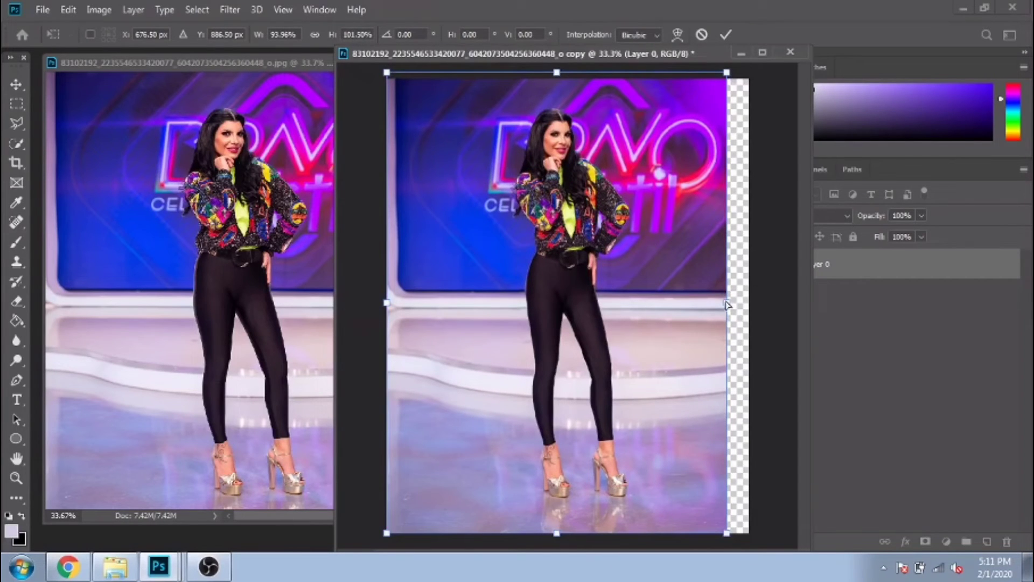
drag(728, 305, 732, 304)
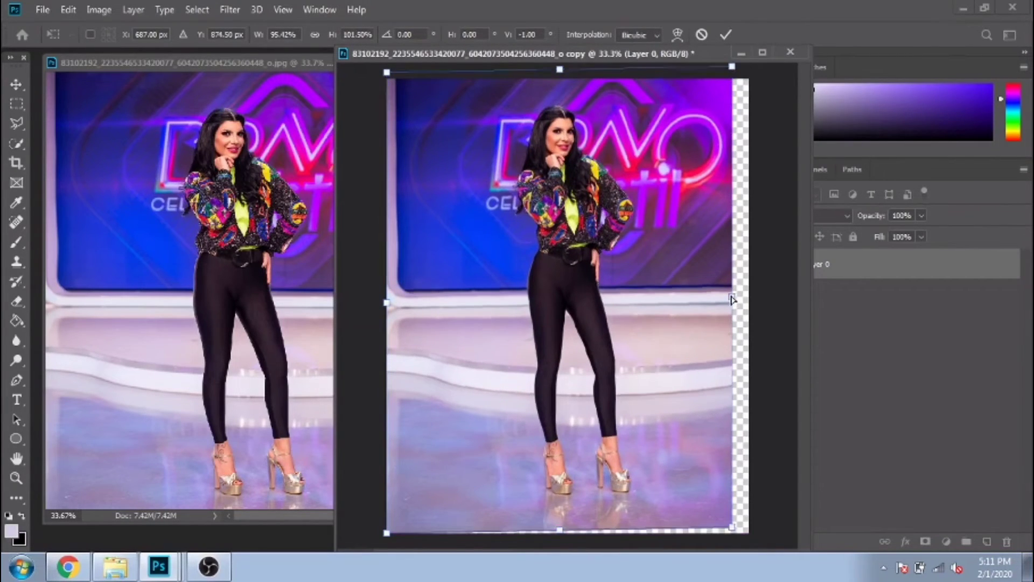
key(Return)
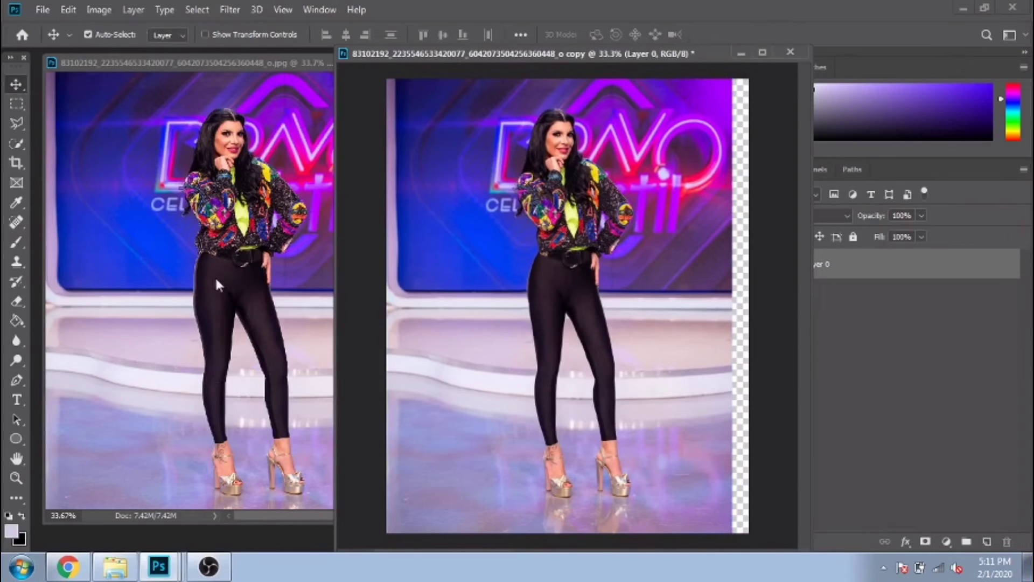
Step: Crop the transparent strip off the right edge of the copy
click(16, 162)
drag(750, 311, 742, 313)
key(Return)
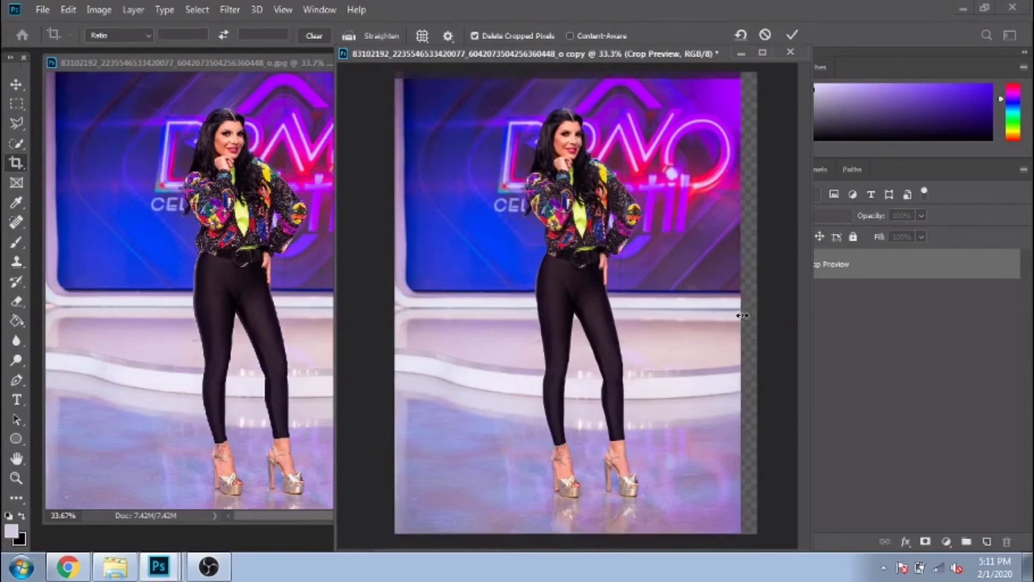
Step: Zoom both the copy and the original photo to 100% on her waist
click(16, 478)
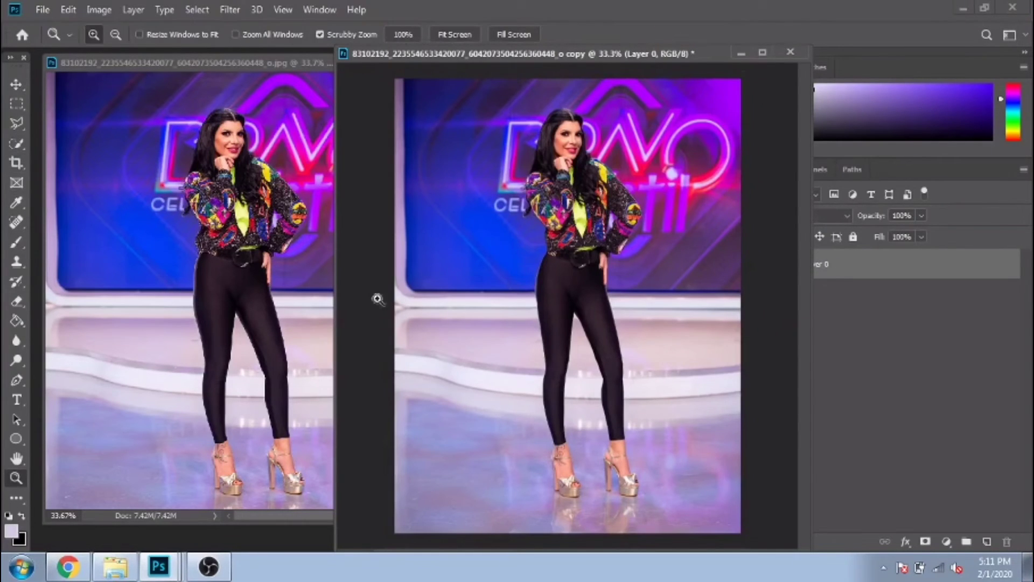
click(533, 255)
click(544, 272)
click(555, 288)
click(107, 243)
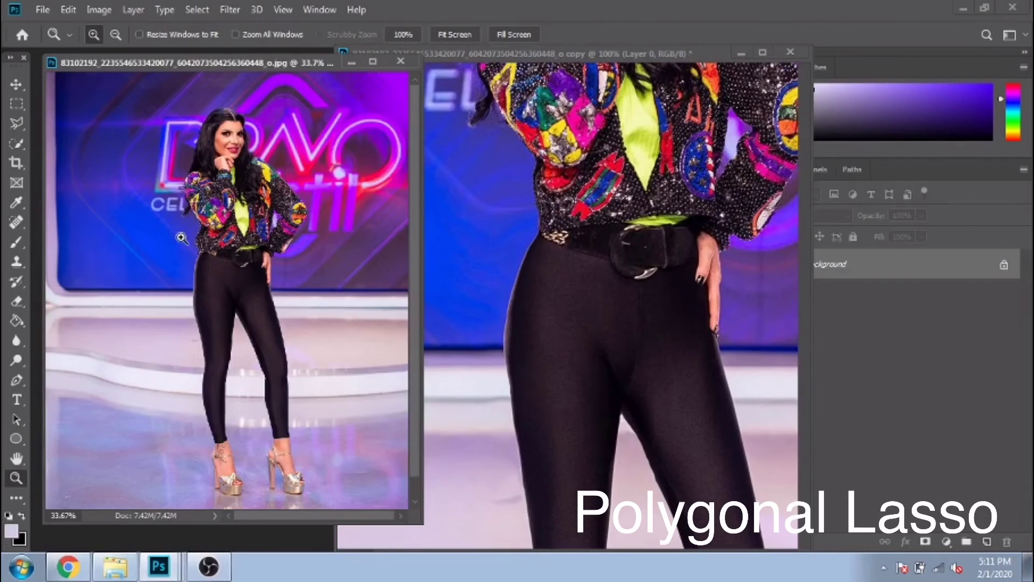
click(90, 220)
click(65, 233)
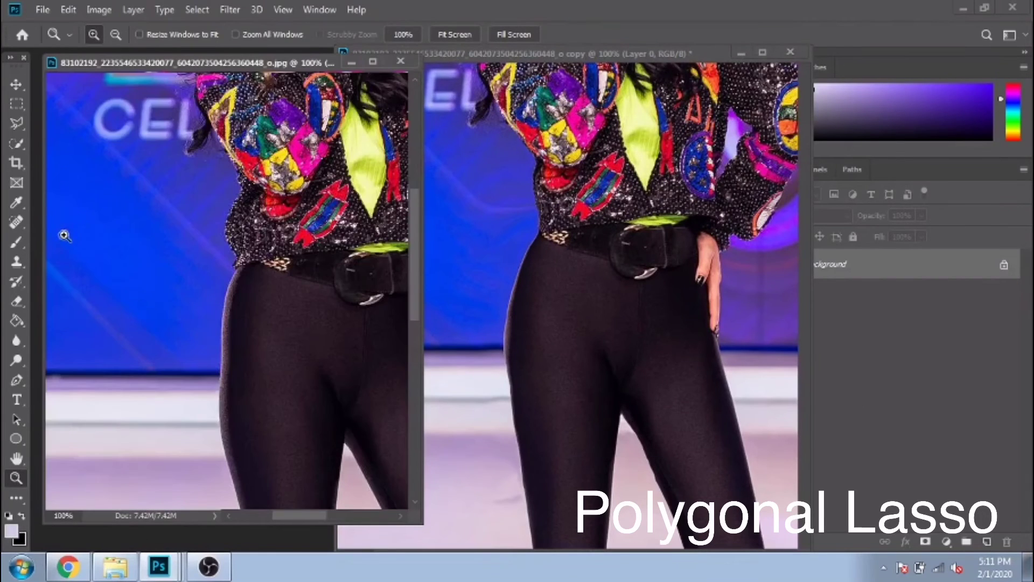
Step: Lasso the blue background beside her waist in the original and move it onto the copy as Layer 1
click(152, 197)
click(201, 162)
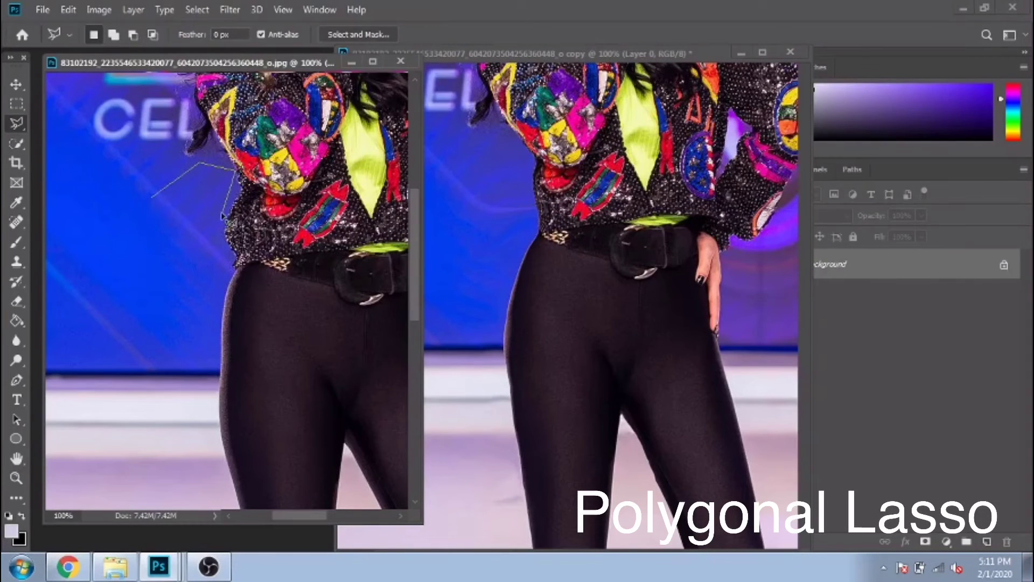
click(230, 278)
click(163, 251)
click(152, 200)
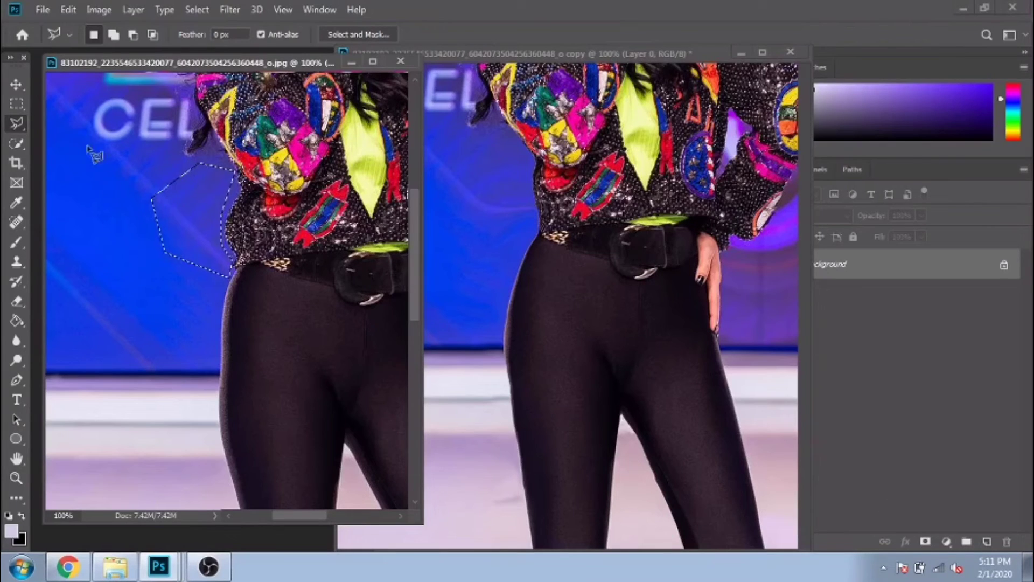
key(v)
drag(183, 215, 501, 221)
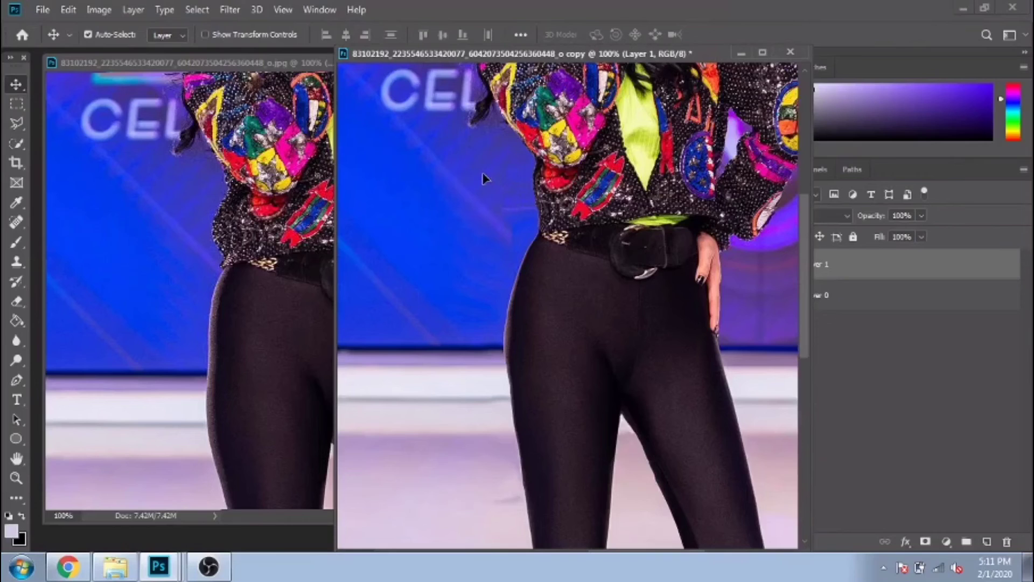
Step: Select the Eraser and set its size to 48
key(e)
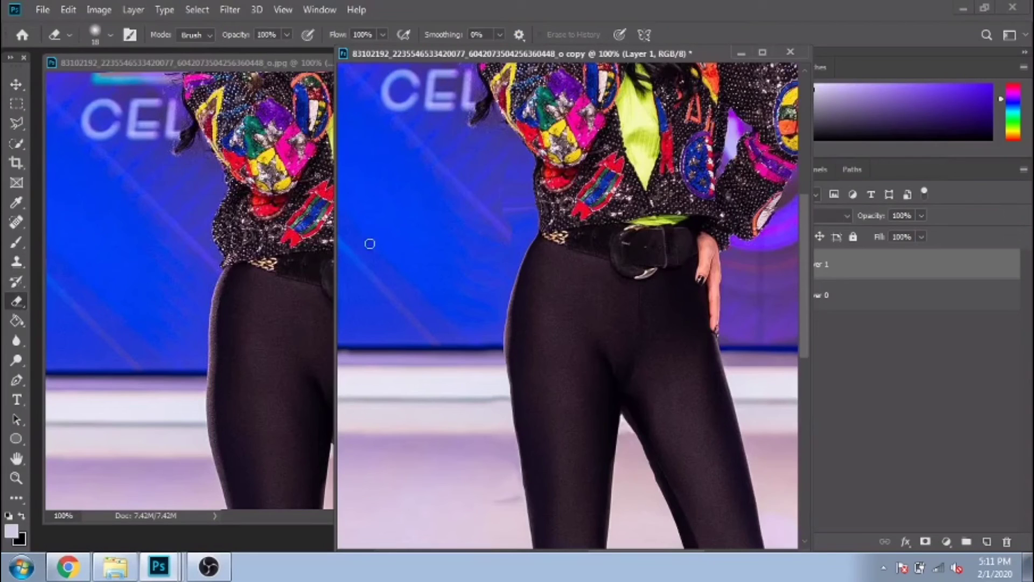
click(110, 35)
drag(65, 86, 109, 83)
click(464, 242)
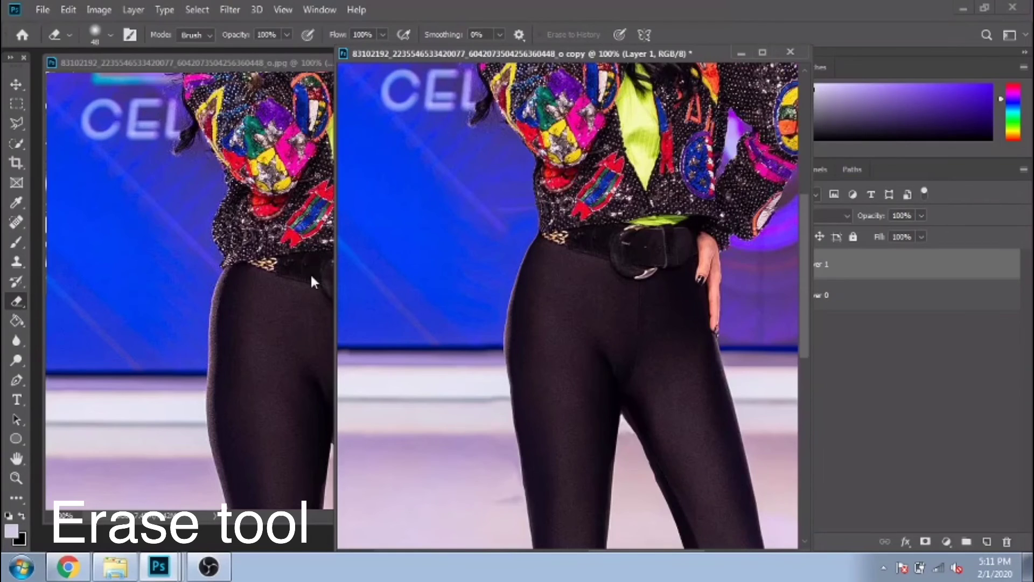
Step: Fit the original photo on screen and zoom the copy to 66.67% on her leggings
key(ctrl+minus)
key(ctrl+minus)
key(ctrl+minus)
key(ctrl+minus)
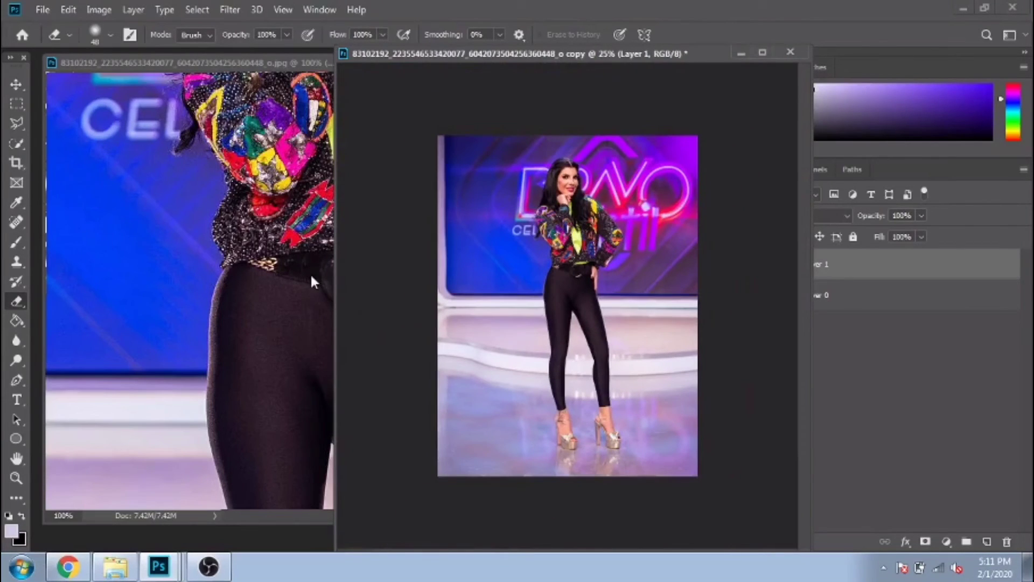
click(311, 276)
click(18, 476)
right_click(276, 218)
click(296, 225)
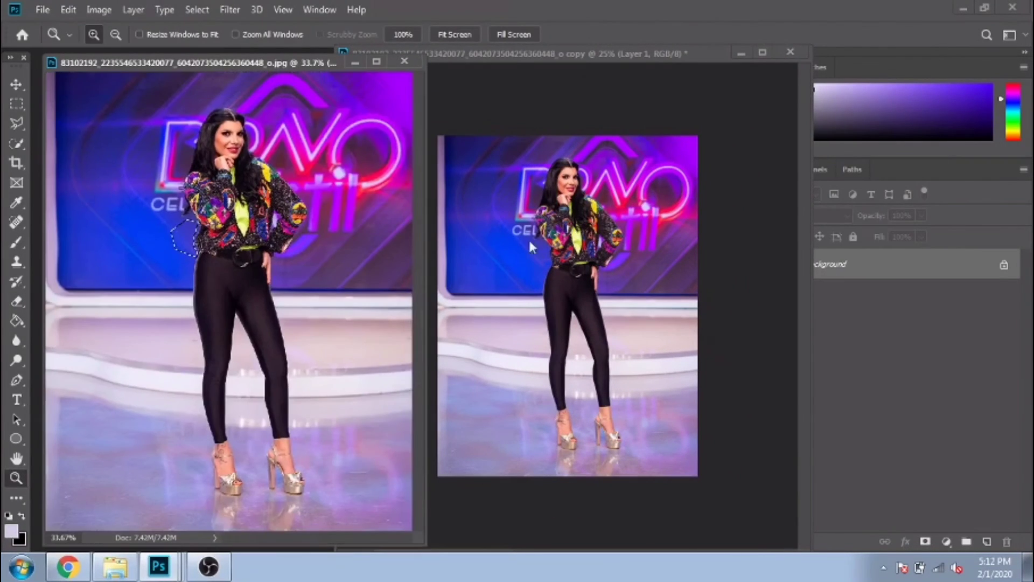
click(531, 247)
click(457, 374)
click(503, 300)
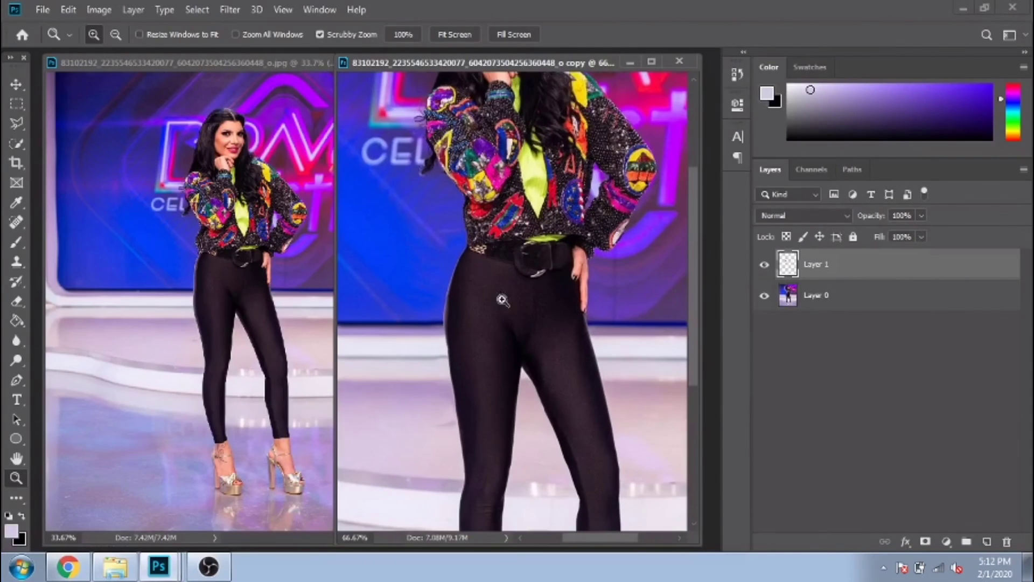
Step: Merge Layer 1 into Layer 0 with Merge Visible and bring up the Filter menu
right_click(802, 297)
click(857, 460)
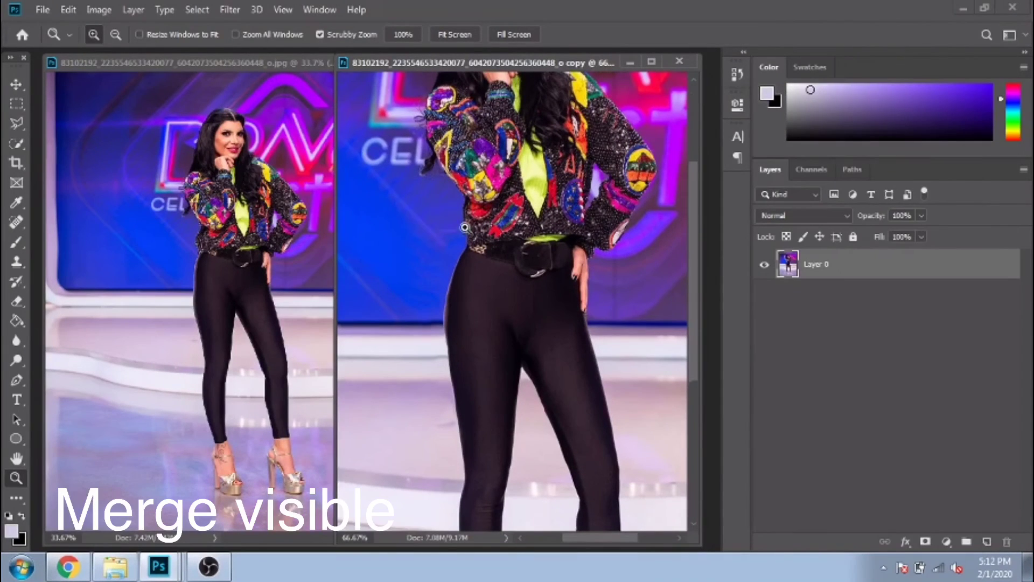
click(231, 14)
Step: Push her left waist and hip inward with a size-100 Forward Warp in Liquify and apply it
click(261, 131)
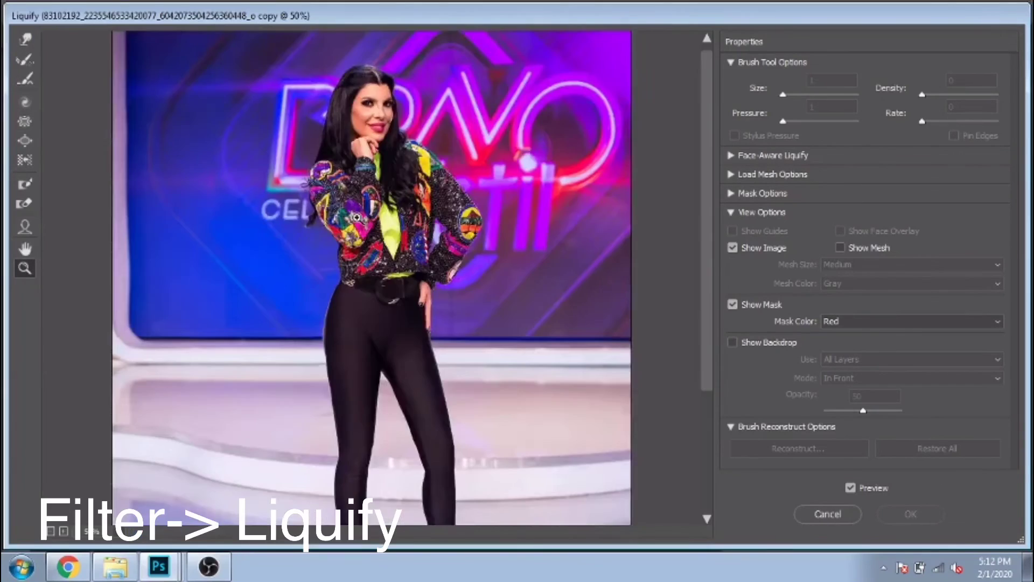
click(357, 217)
click(26, 40)
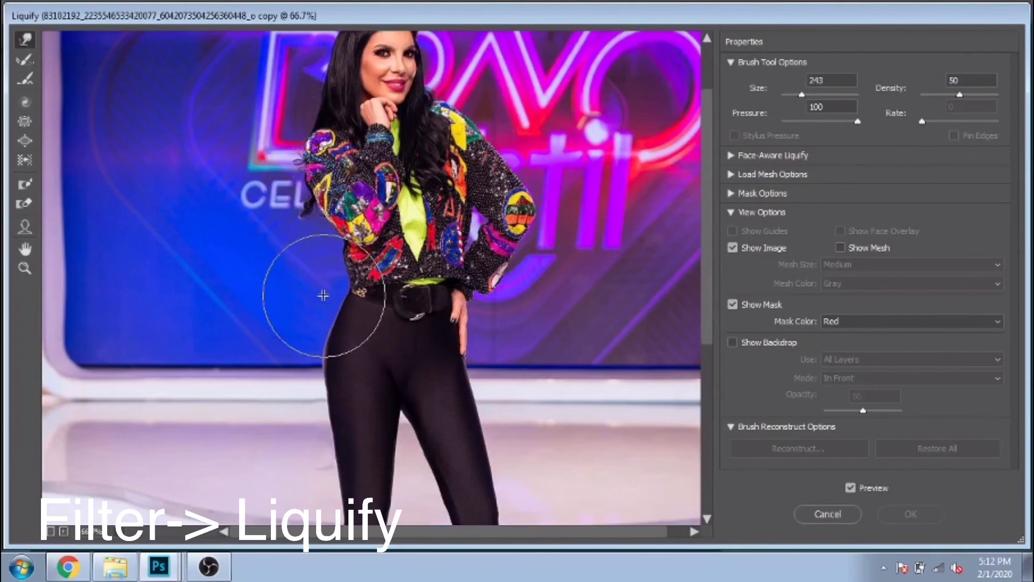
drag(307, 302, 328, 276)
key(ctrl+alt+space)
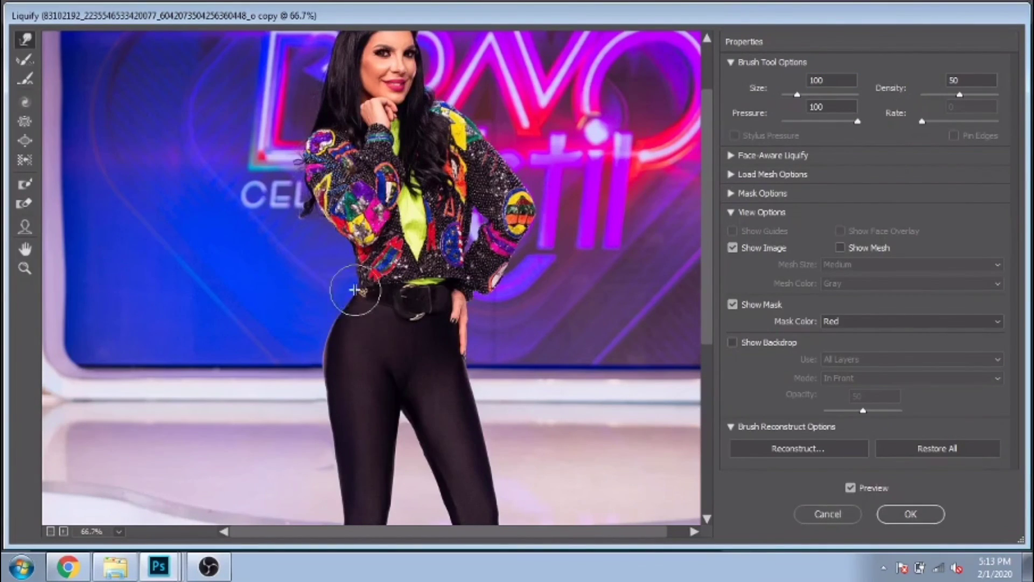
scroll(317, 274, down, 2)
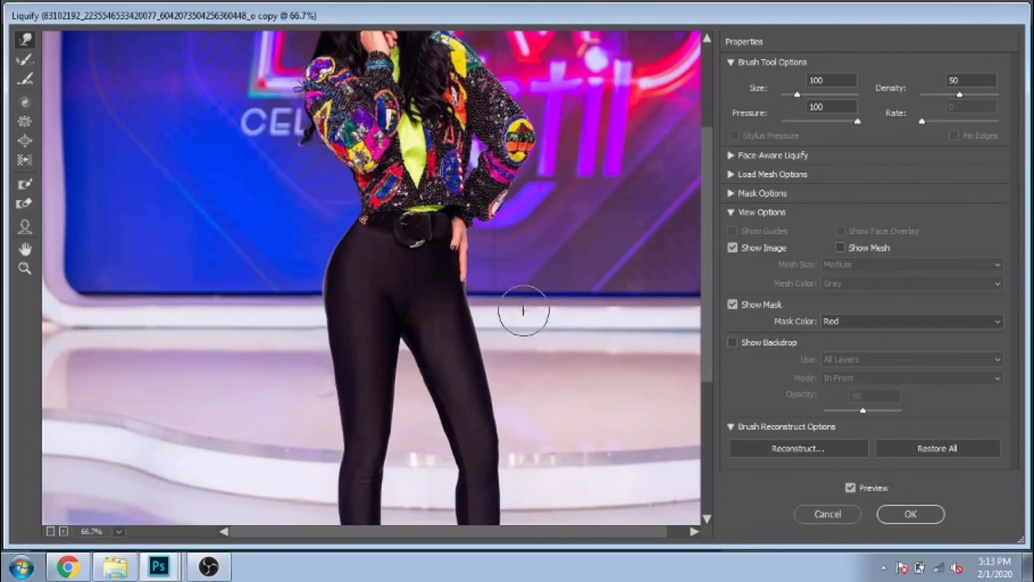
scroll(526, 305, up, 3)
scroll(547, 293, down, 5)
click(906, 514)
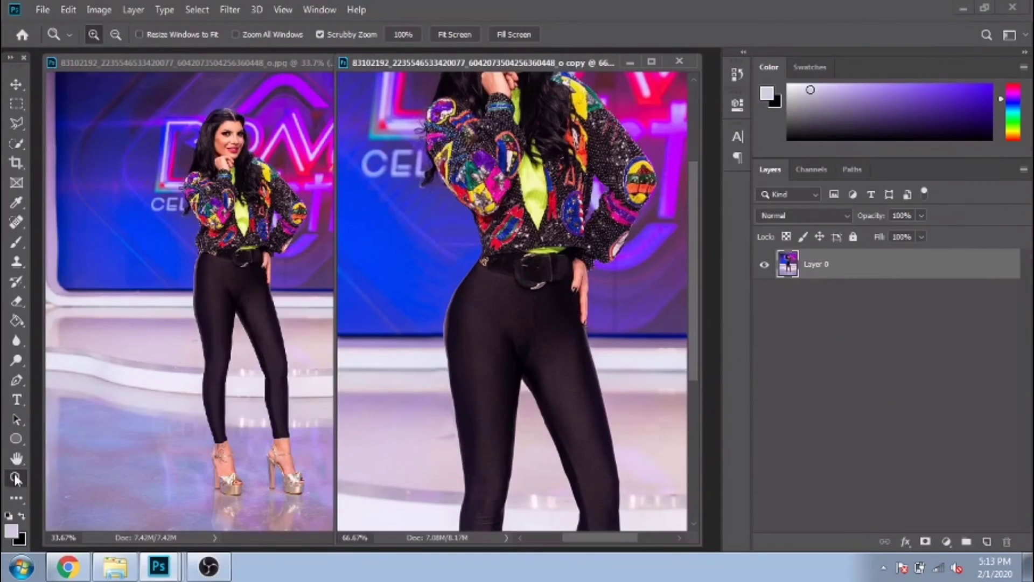